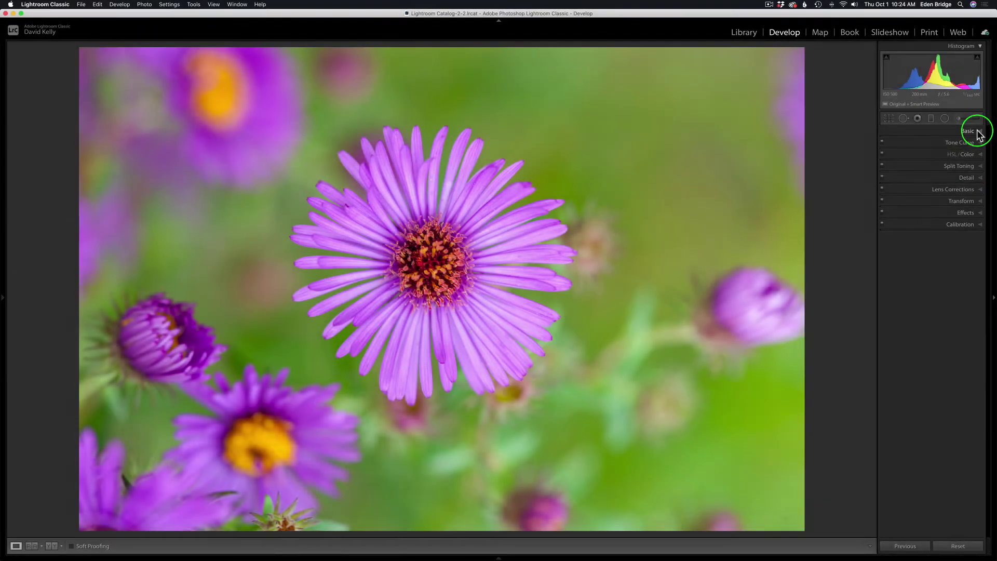
Step: Review the Basic, Detail and Lens Corrections panels in Lightroom Classic
left_click(978, 132)
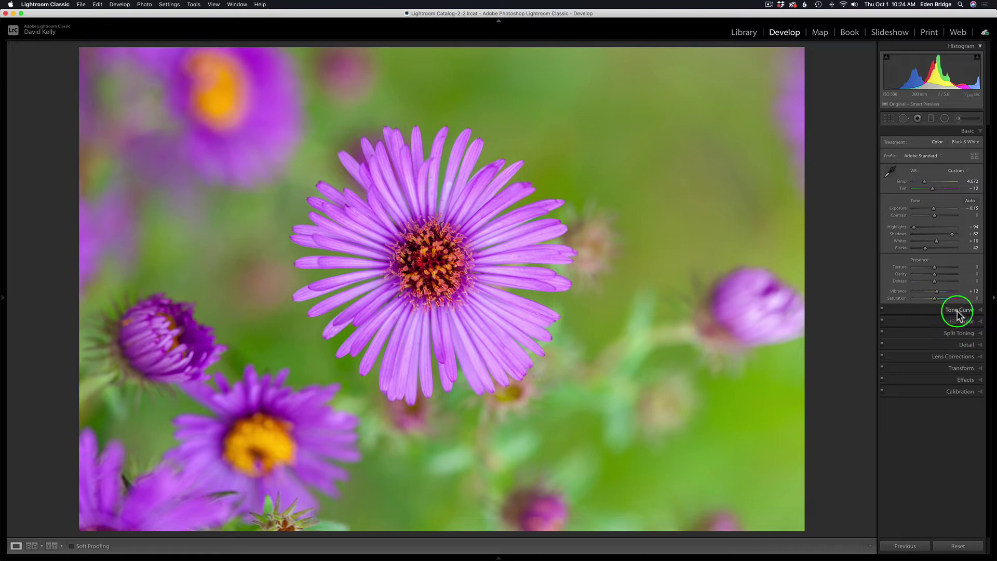
left_click(966, 344)
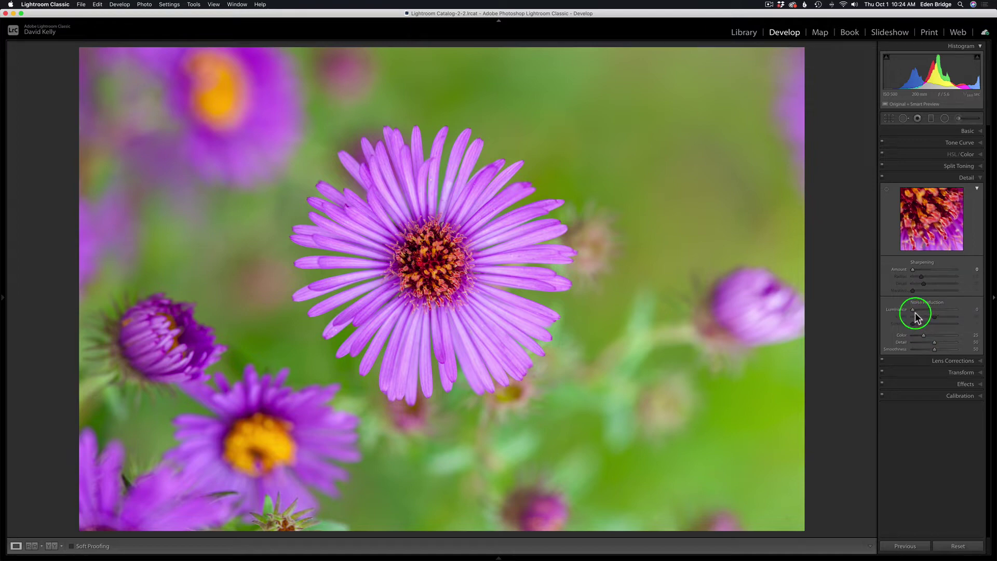
left_click(958, 179)
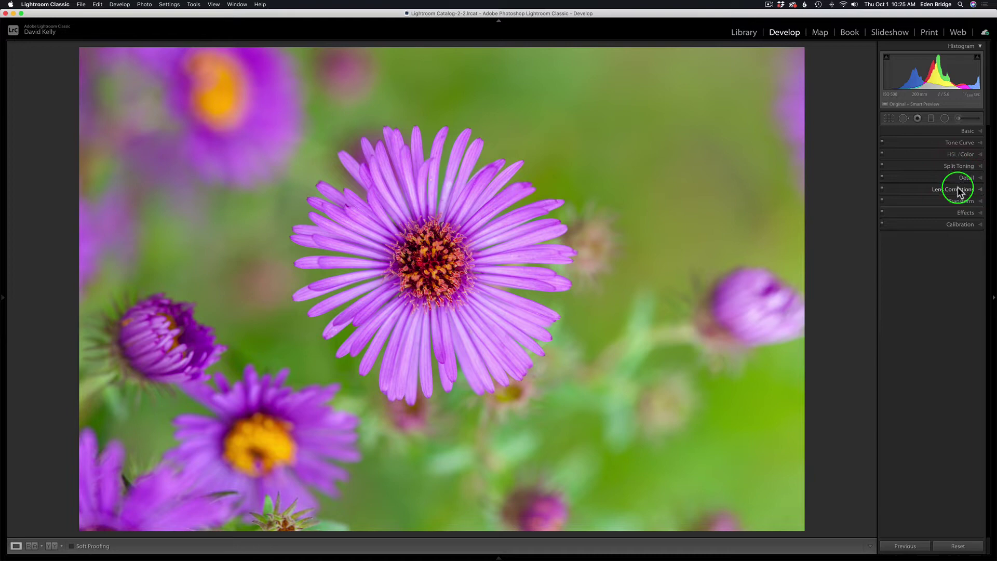
left_click(954, 190)
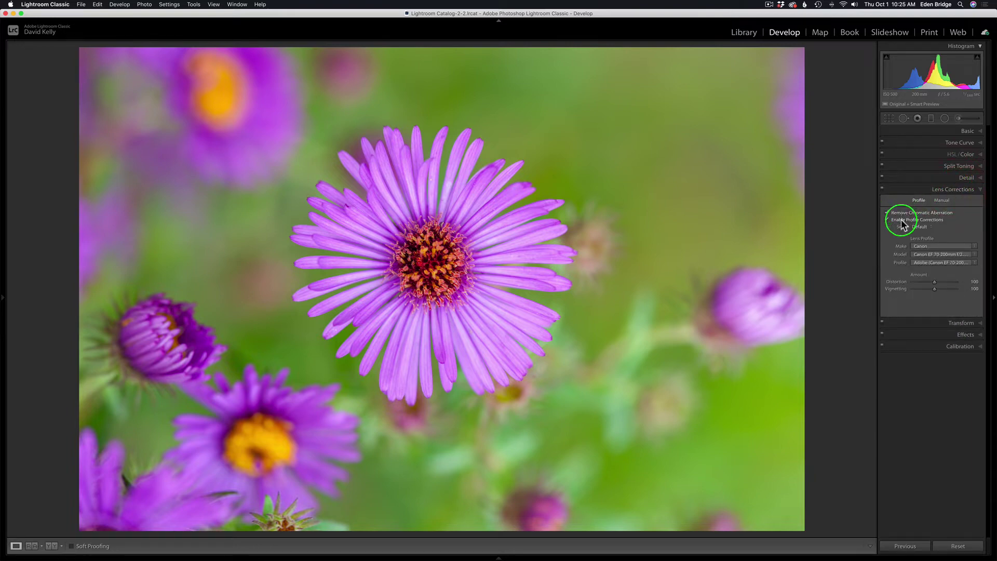
left_click(936, 190)
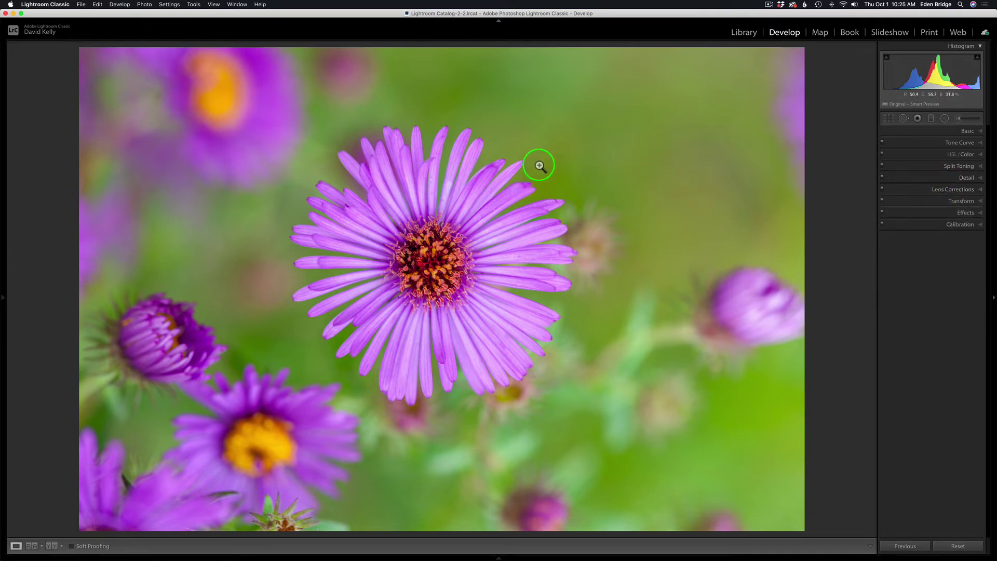
Step: Send the aster photo to Photoshop 2020 via Edit In
right_click(472, 225)
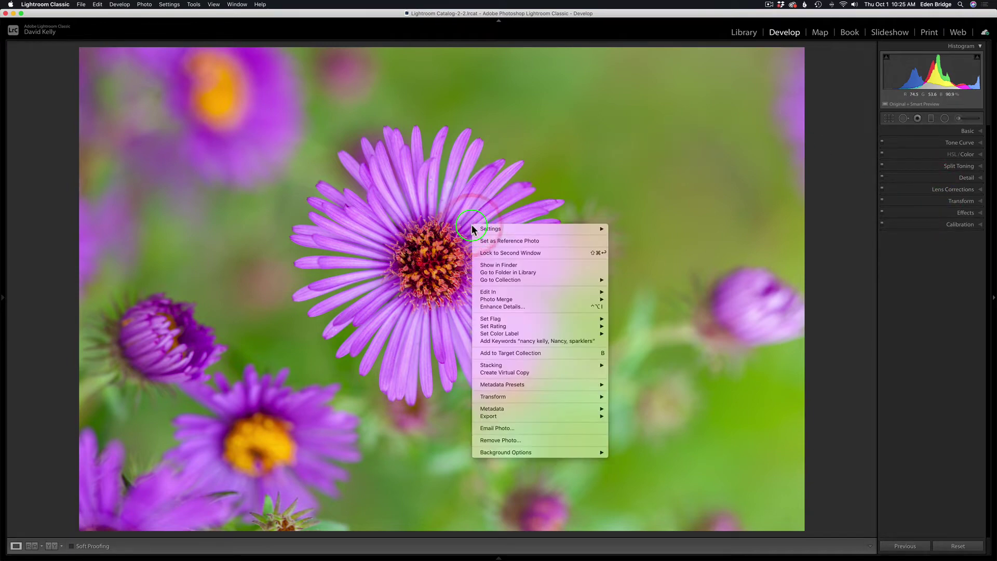
mouse_move(503, 297)
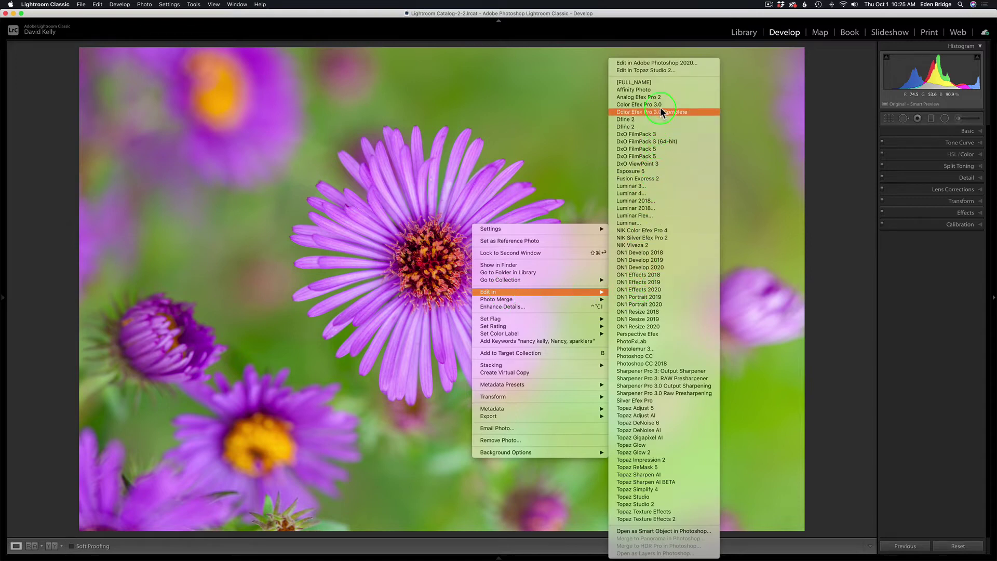
left_click(665, 61)
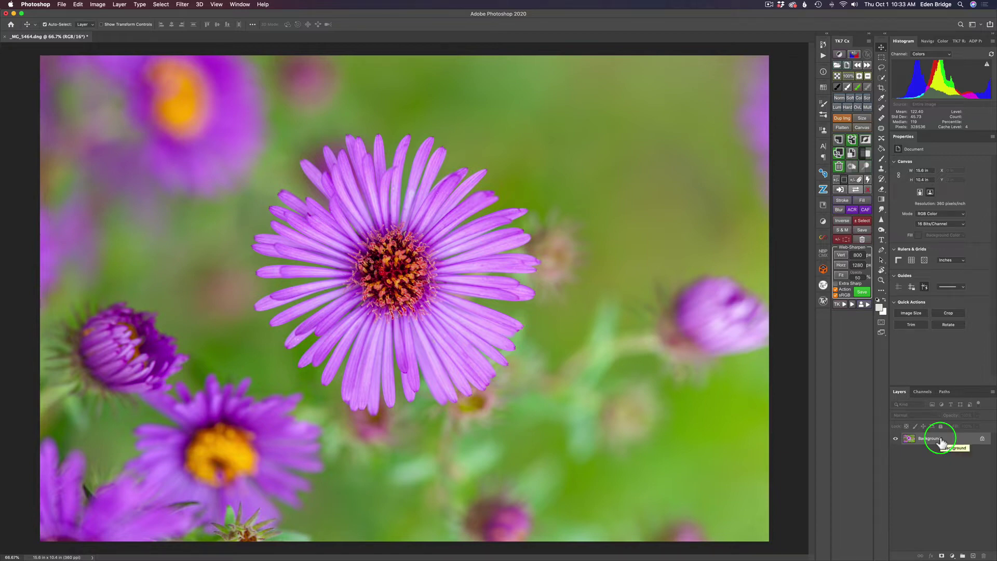
Step: Duplicate the background into a new layer with Cmd+J
key("super+j")
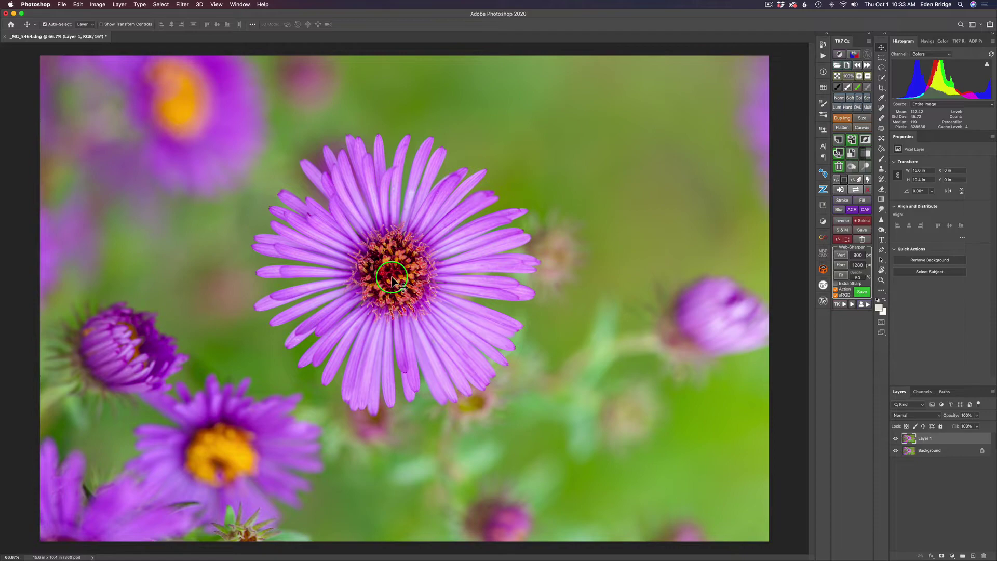
scroll(392, 280, "up", 5)
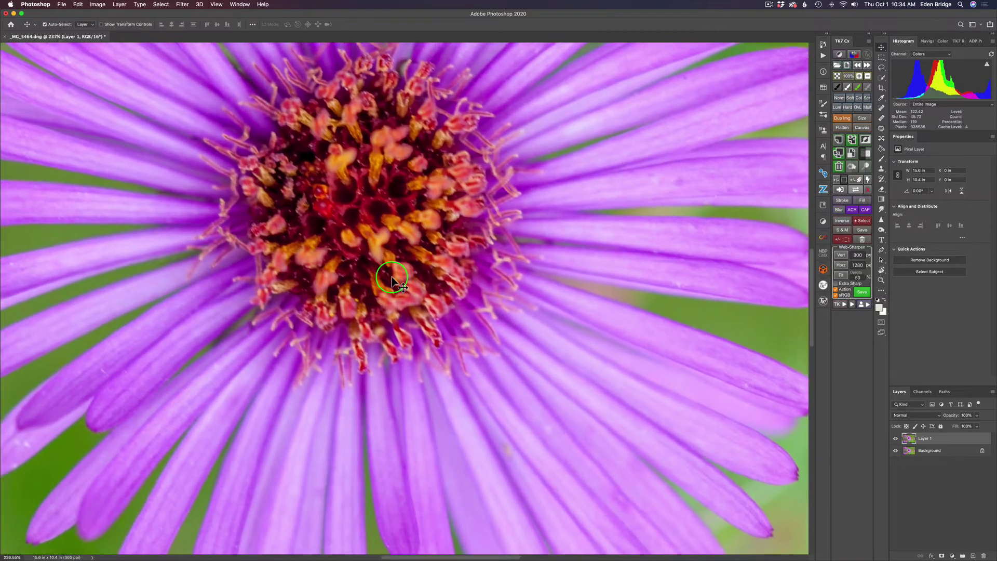
scroll(392, 279, "up", 2)
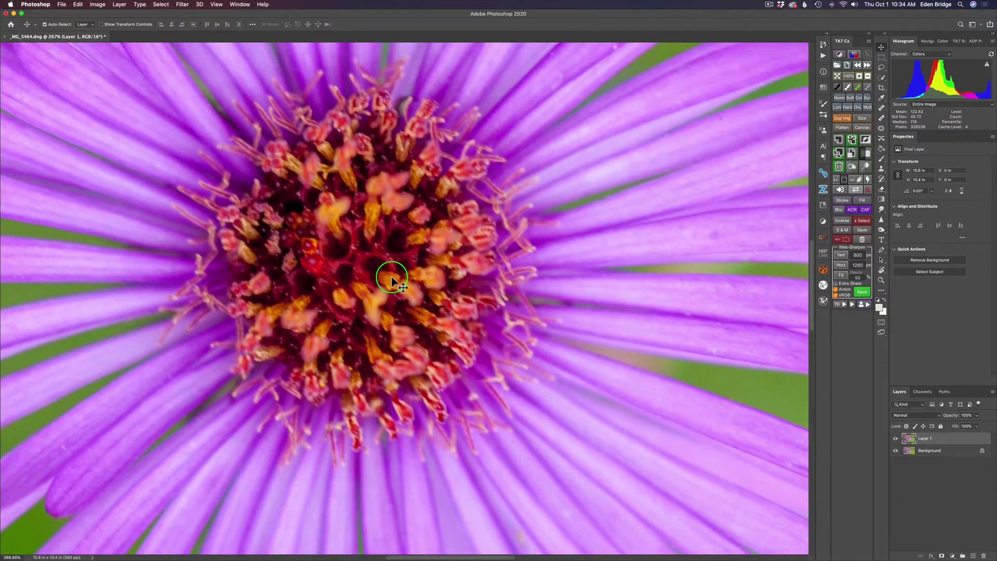
scroll(375, 284, "down", 3)
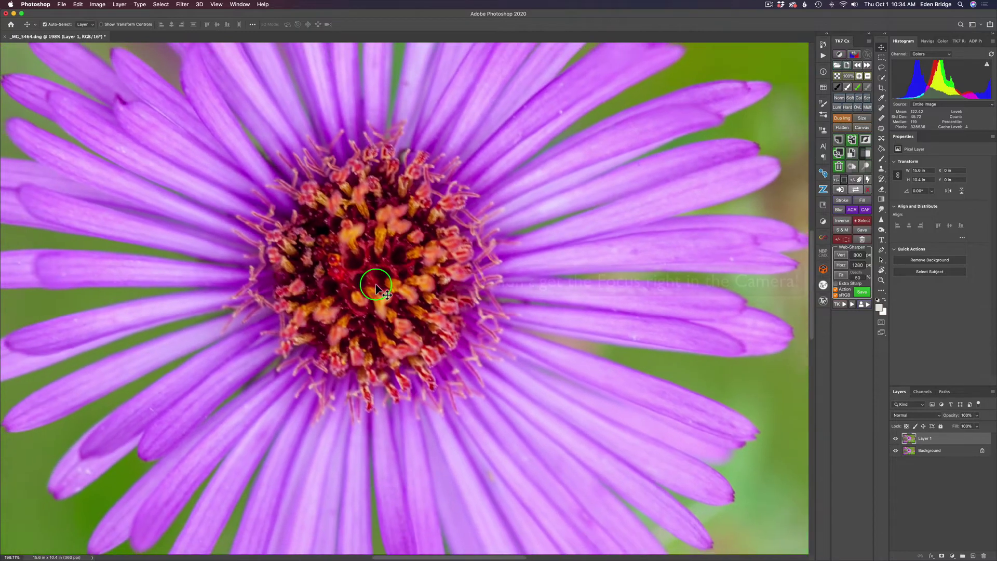
scroll(375, 285, "up", 1)
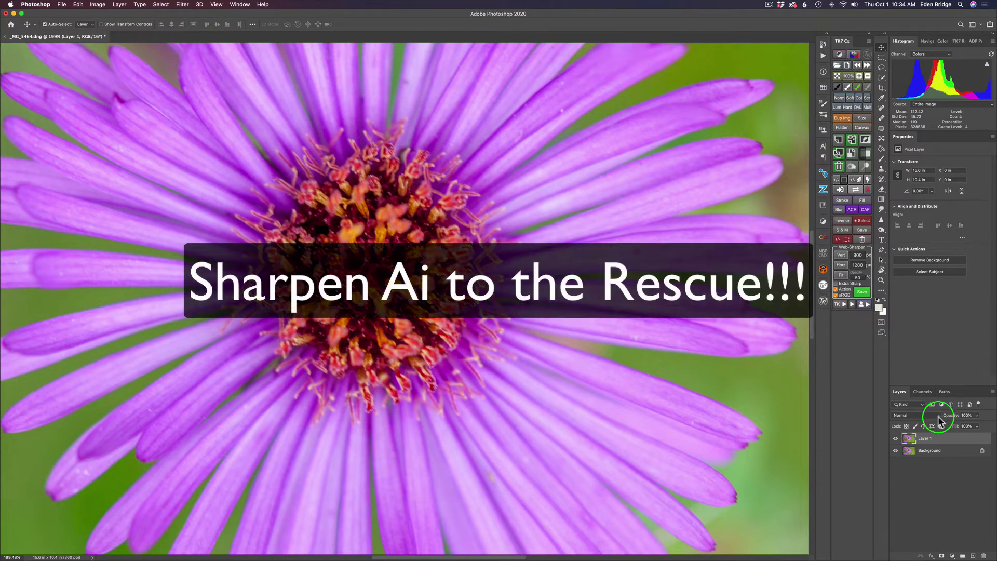
Step: Rename the new layer 'Sharpen Ai' and go to the Topaz Labs filters
double_click(926, 439)
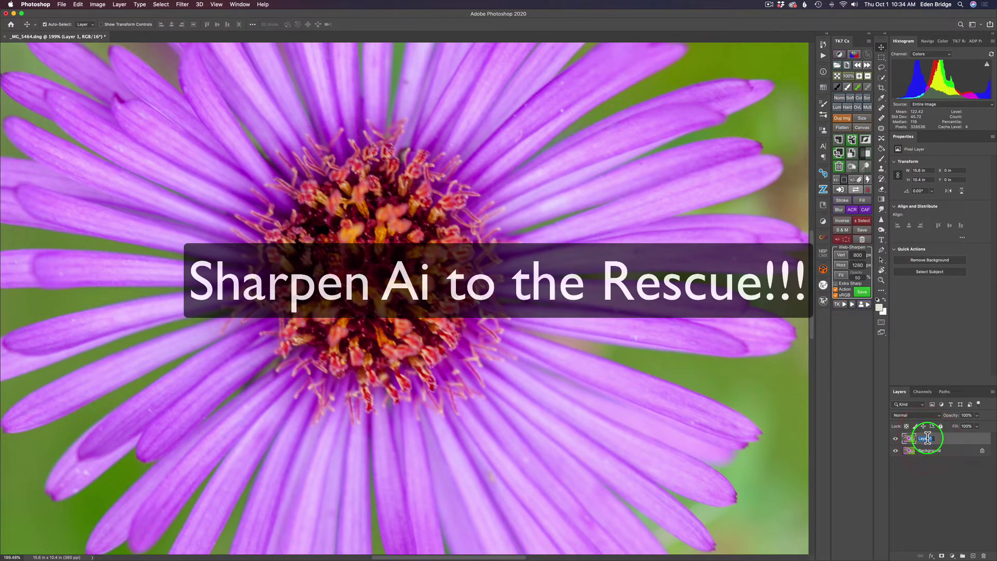
type("Sharpen AI")
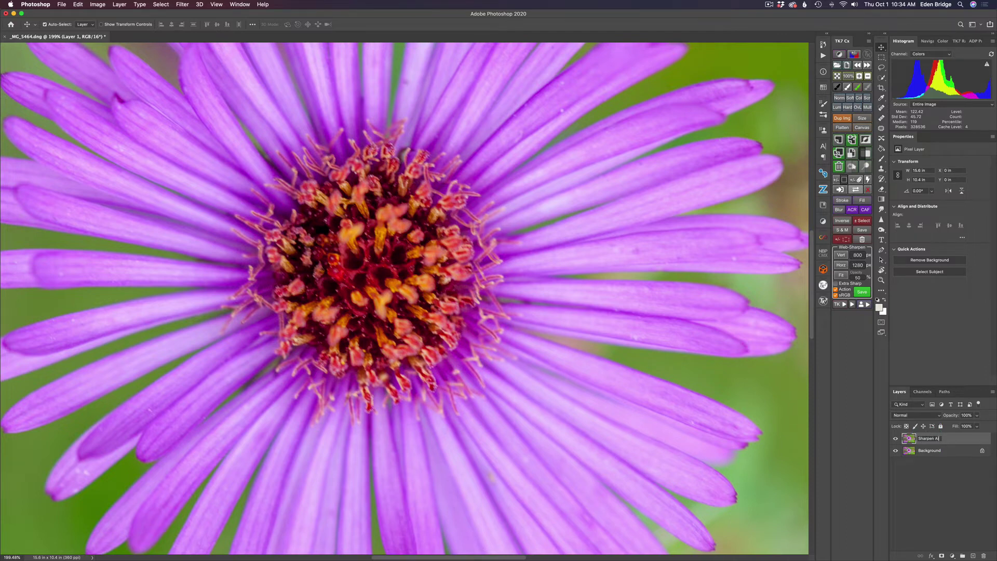
key("Return")
left_click(183, 4)
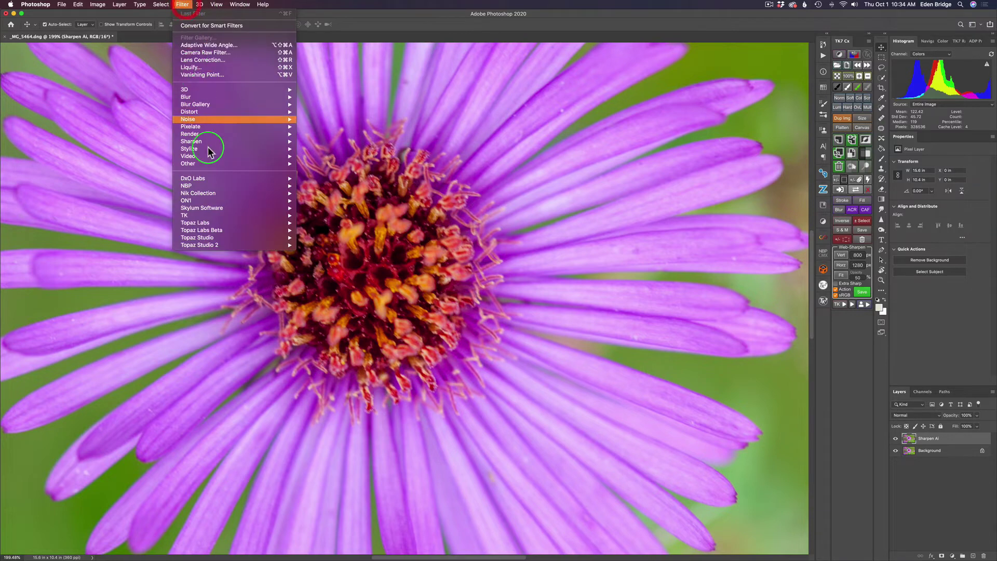
mouse_move(267, 224)
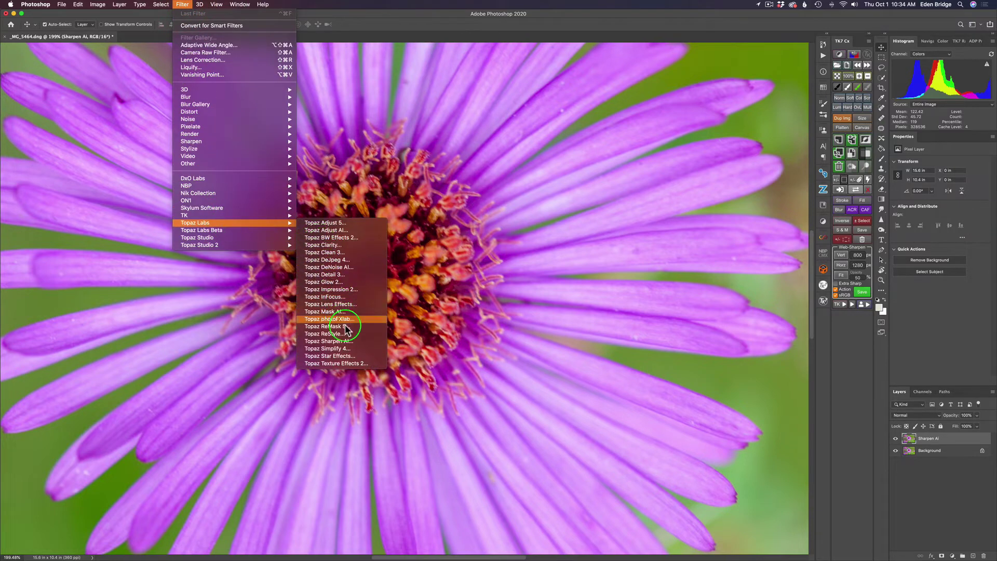
Step: Launch Topaz Sharpen AI with Auto Mode and Auto Settings (Stabilize, Sharpness 68, Noise 43)
left_click(347, 341)
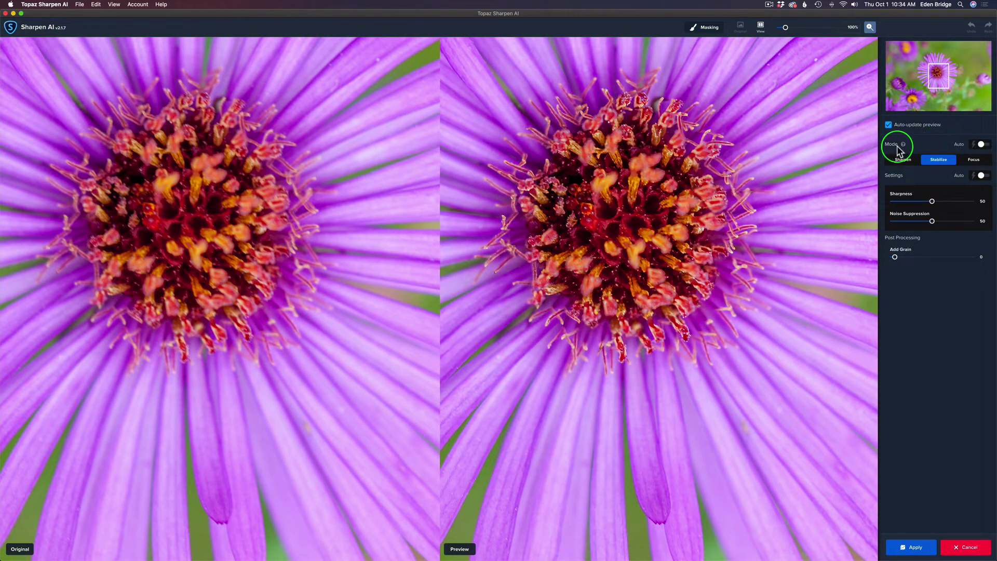
left_click(980, 143)
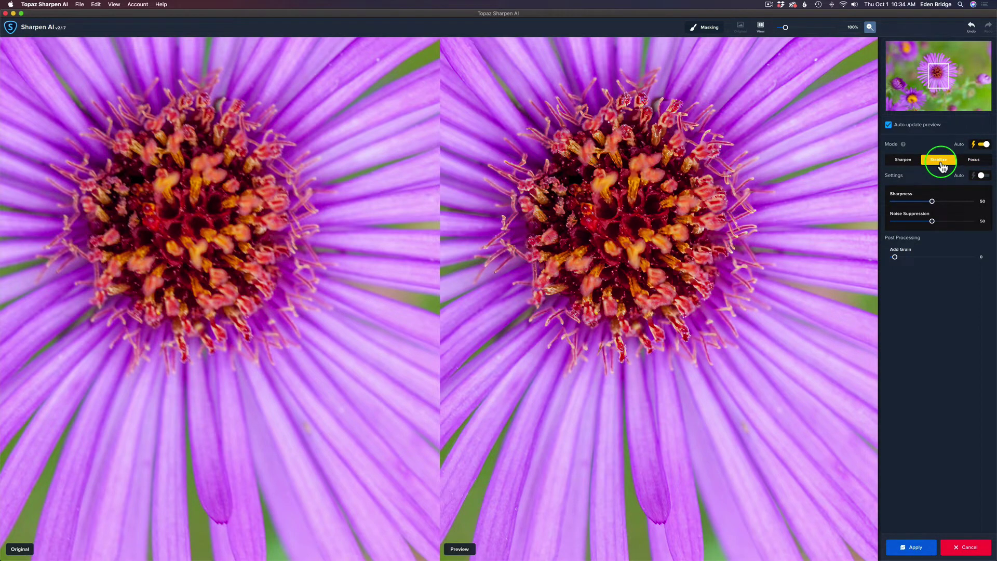
left_click(981, 175)
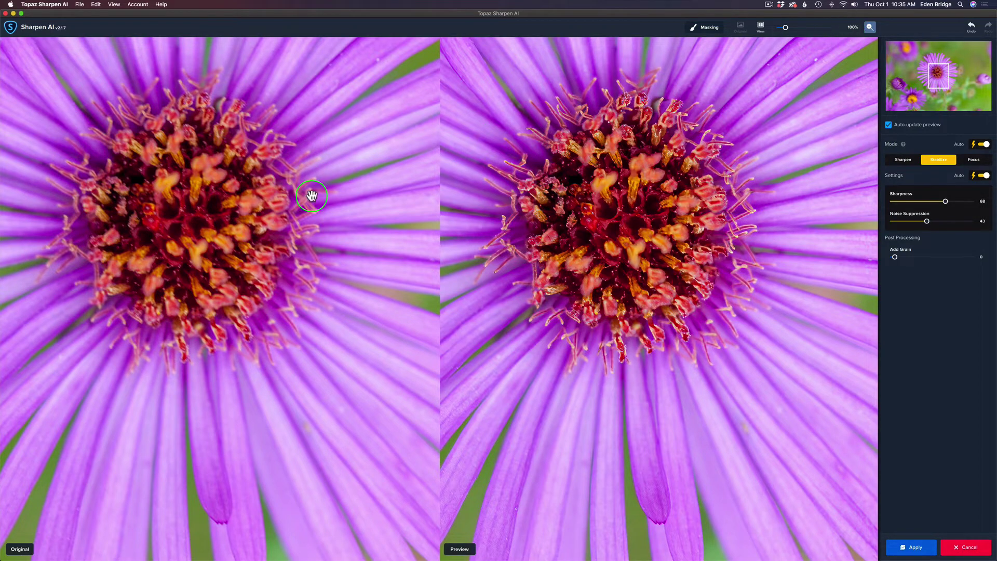
Step: Inspect the petals, background and flower centre in the preview, then apply the sharpening
left_click_drag(269, 190, 256, 539)
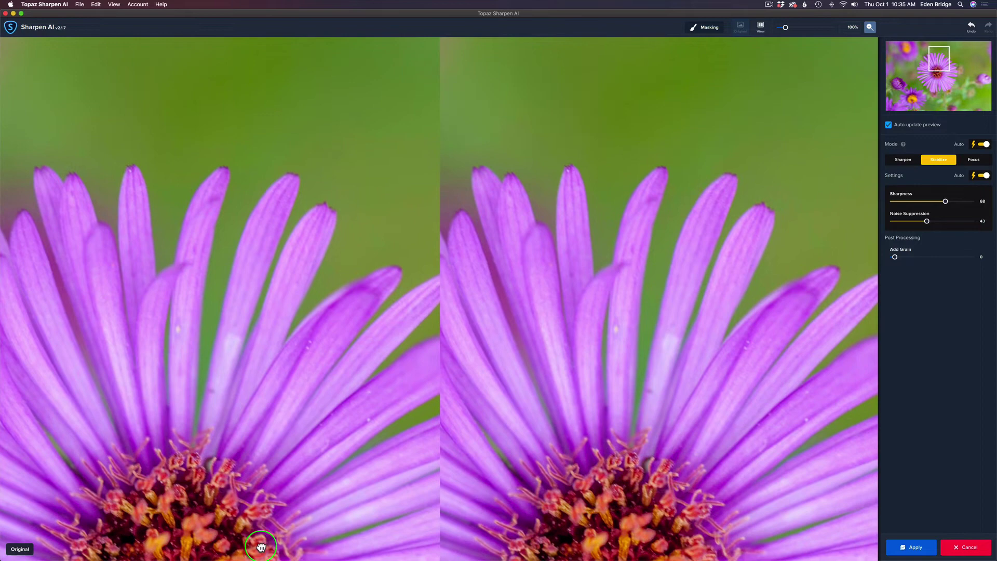
left_click_drag(327, 309, 330, 308)
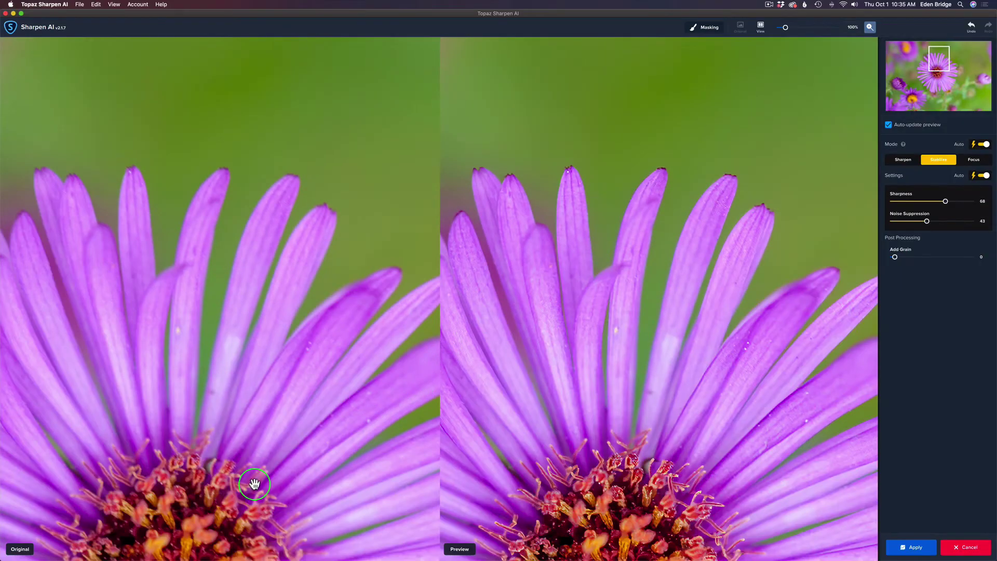
left_click_drag(254, 479, 283, 225)
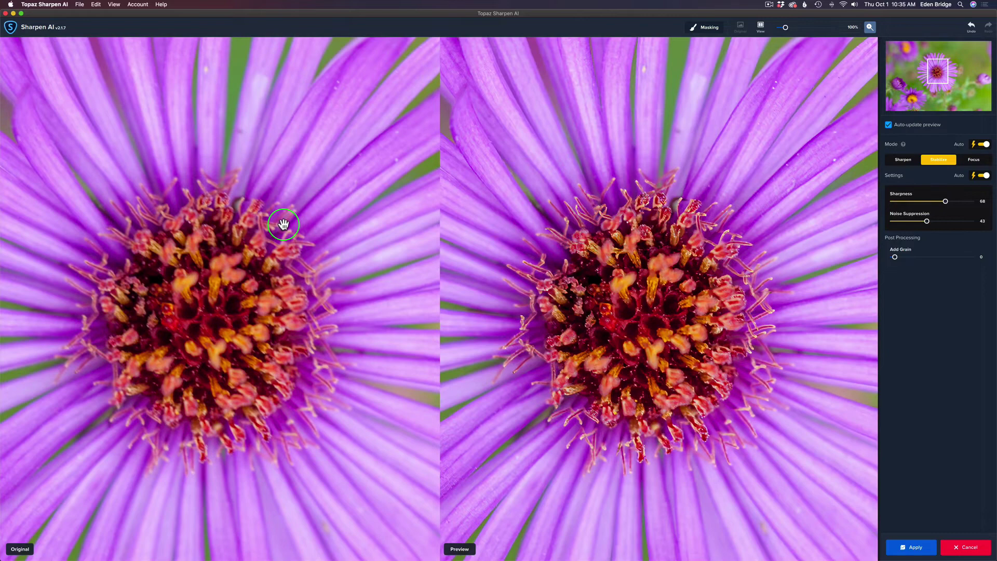
left_click(916, 548)
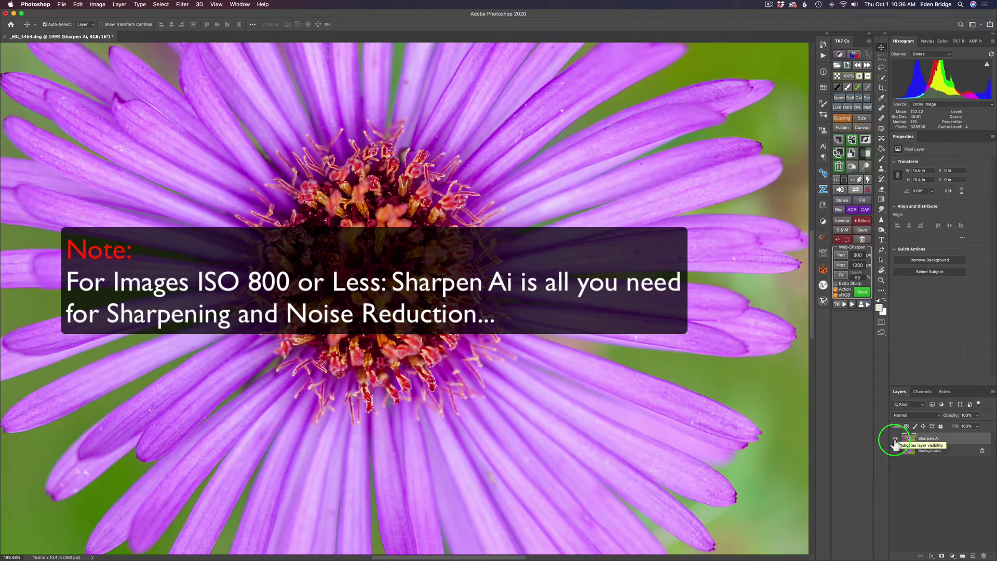
Step: Toggle the Sharpen Ai layer's visibility to compare before and after sharpening
left_click(895, 441)
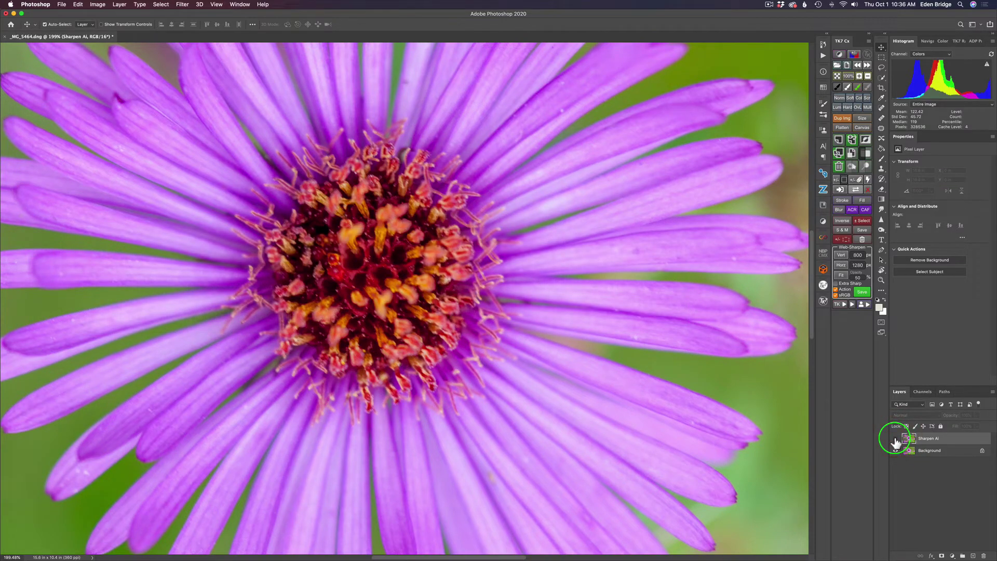
left_click(895, 440)
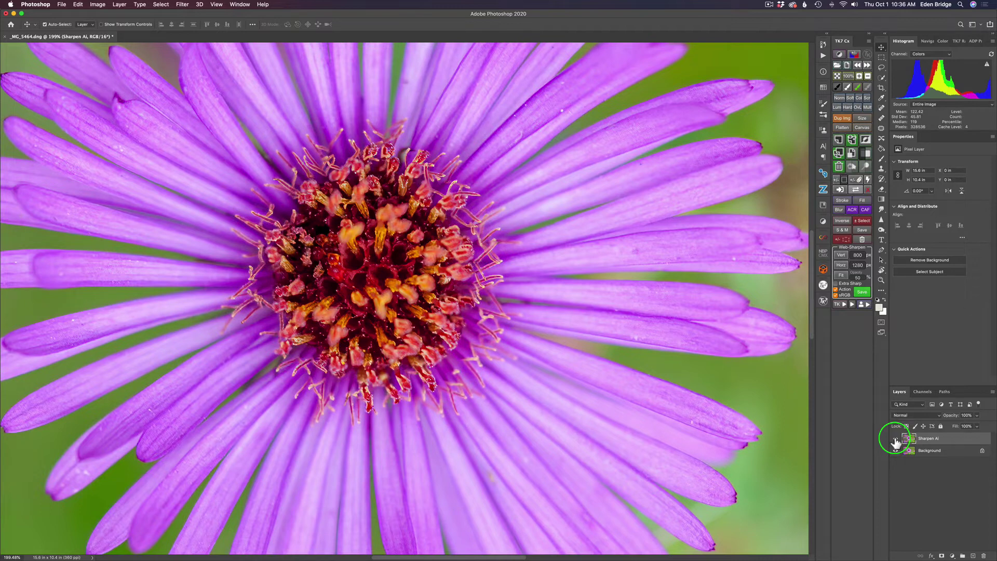
left_click(895, 441)
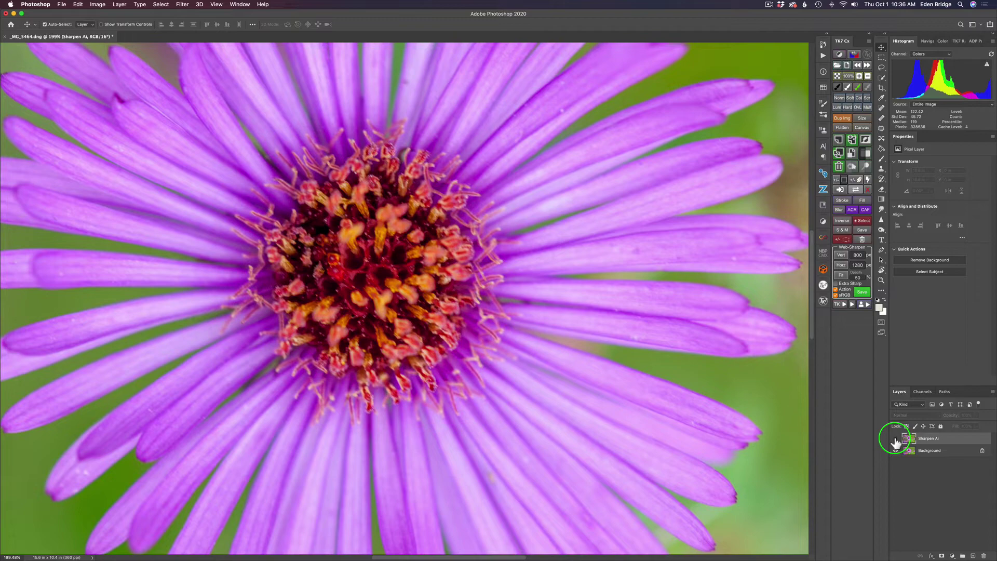
left_click(895, 440)
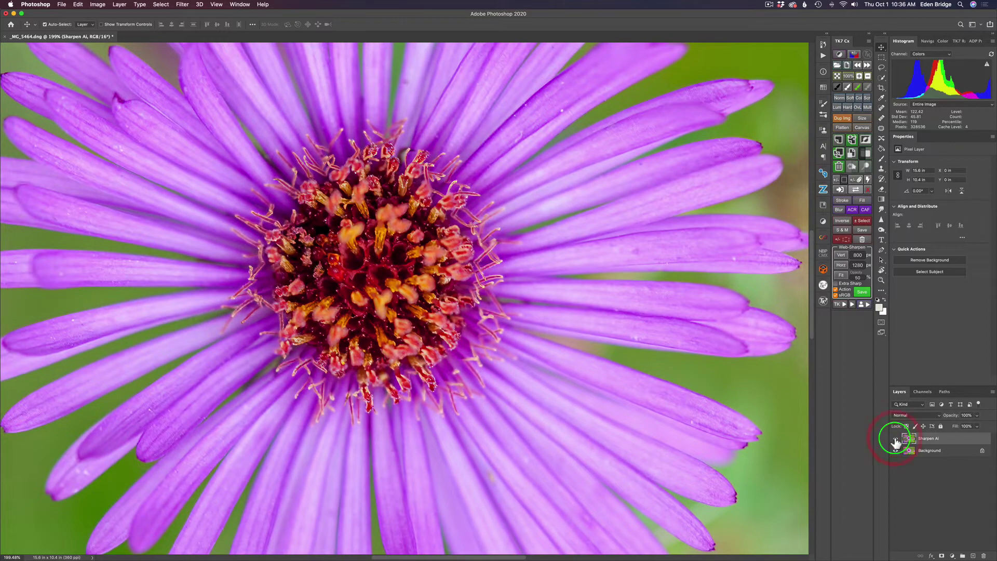
scroll(590, 383, "down", 5)
scroll(581, 387, "down", 2)
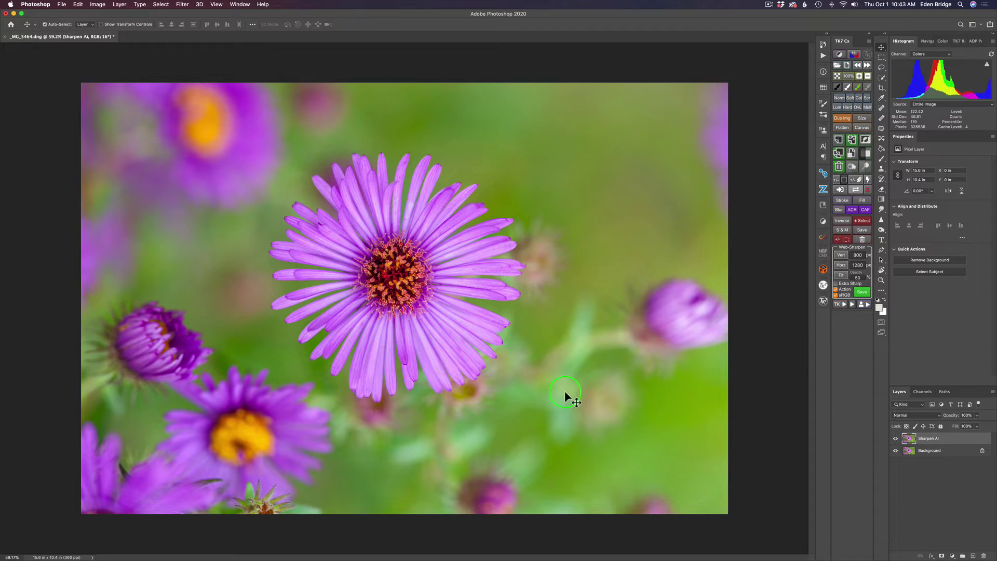
Step: Send the sharpened layer to Filter > Topaz Labs > Topaz Mask AI
left_click(183, 5)
mouse_move(234, 222)
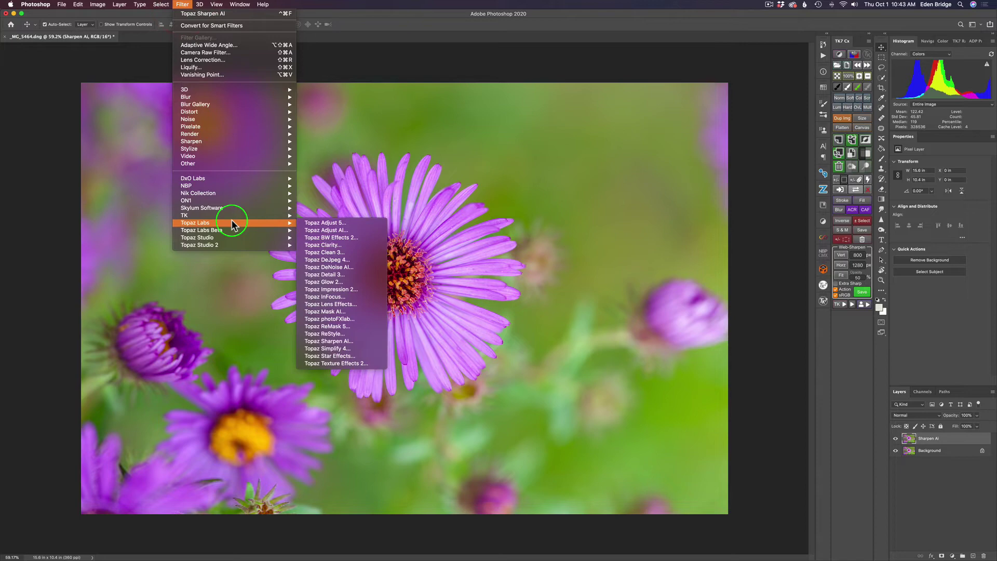
left_click(338, 311)
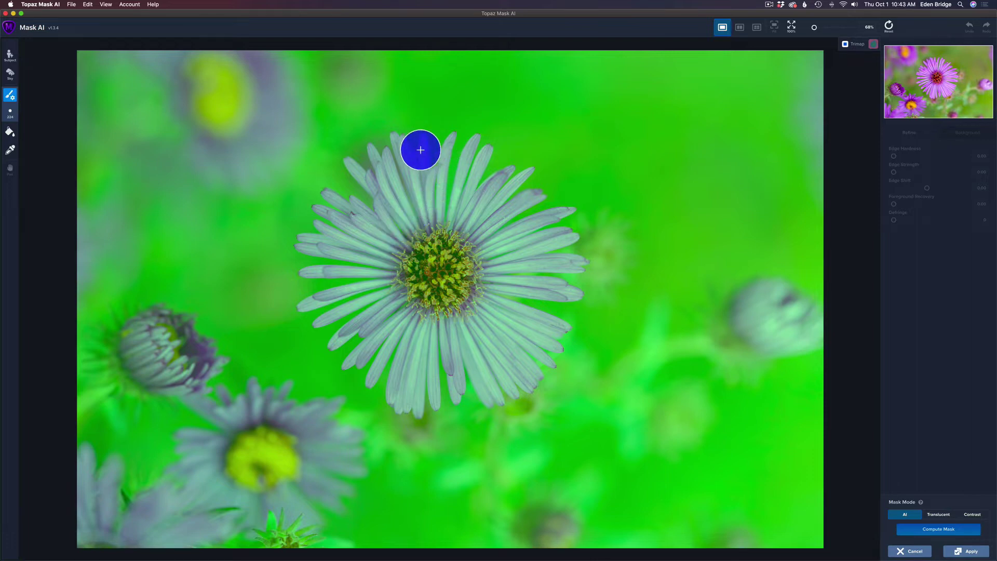
Step: Paint the blue compute zone around the aster's petals and centre edge at brush size 80
mouse_move(369, 147)
left_mouse_down()
mouse_move(322, 193)
mouse_move(306, 228)
mouse_move(307, 279)
mouse_move(336, 342)
mouse_move(410, 401)
mouse_move(523, 377)
mouse_move(562, 297)
mouse_move(570, 250)
mouse_move(560, 215)
mouse_move(517, 171)
mouse_move(475, 149)
mouse_move(378, 149)
left_mouse_up()
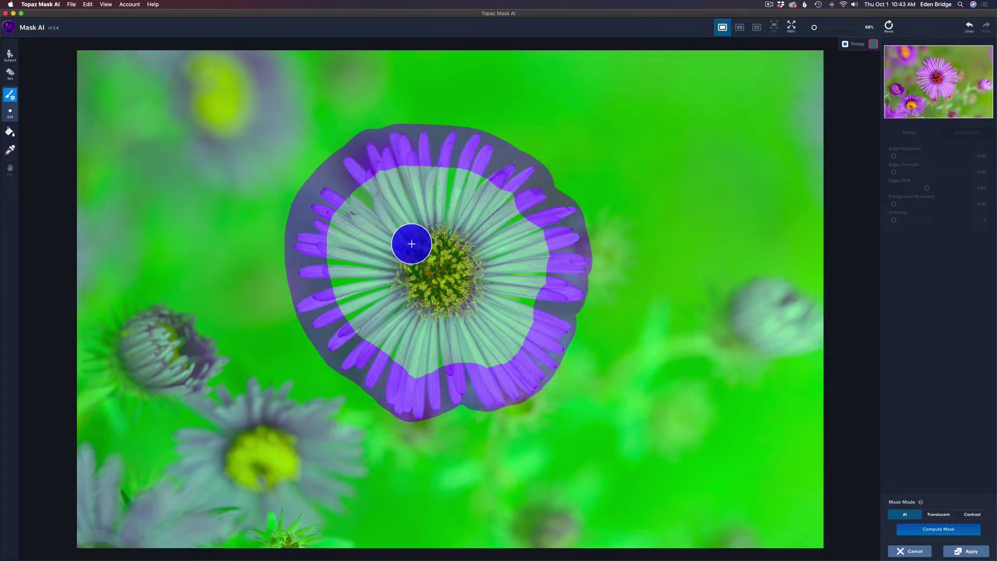
key("bracketleft")
key("bracketleft")
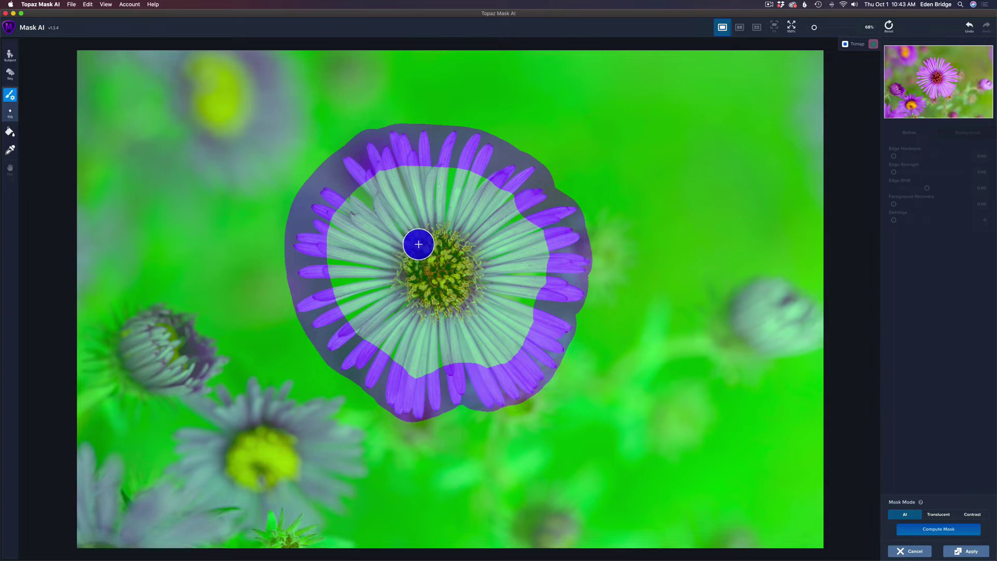
key("bracketright")
key("bracketright")
key("bracketleft")
key("bracketleft")
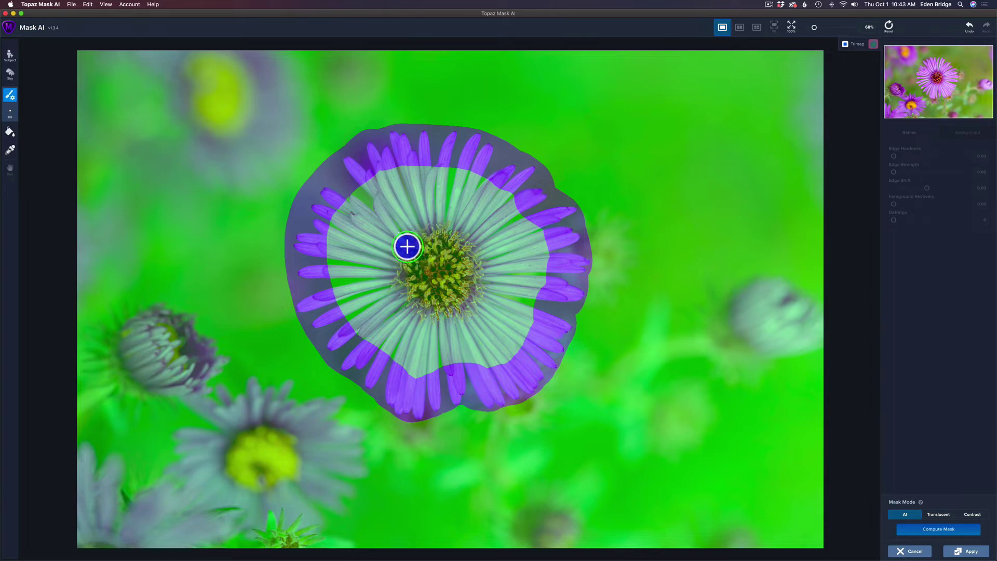
left_click(404, 250)
mouse_move(394, 276)
left_mouse_down()
mouse_move(424, 317)
mouse_move(469, 308)
mouse_move(476, 296)
mouse_move(459, 240)
mouse_move(442, 231)
mouse_move(408, 240)
left_mouse_up()
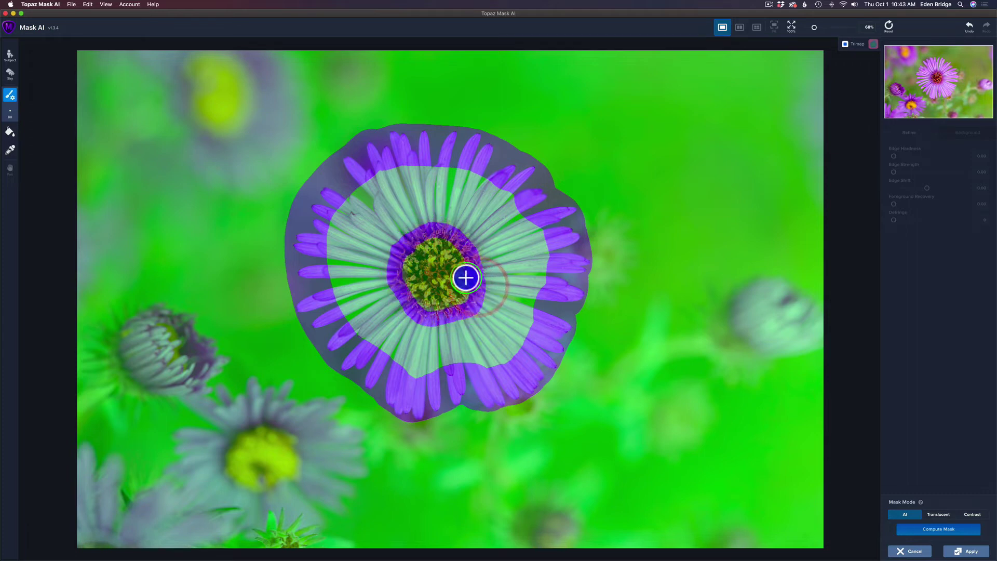
Step: Fill the petal area as compute zone and fill the background as the area to cut
left_click(10, 134)
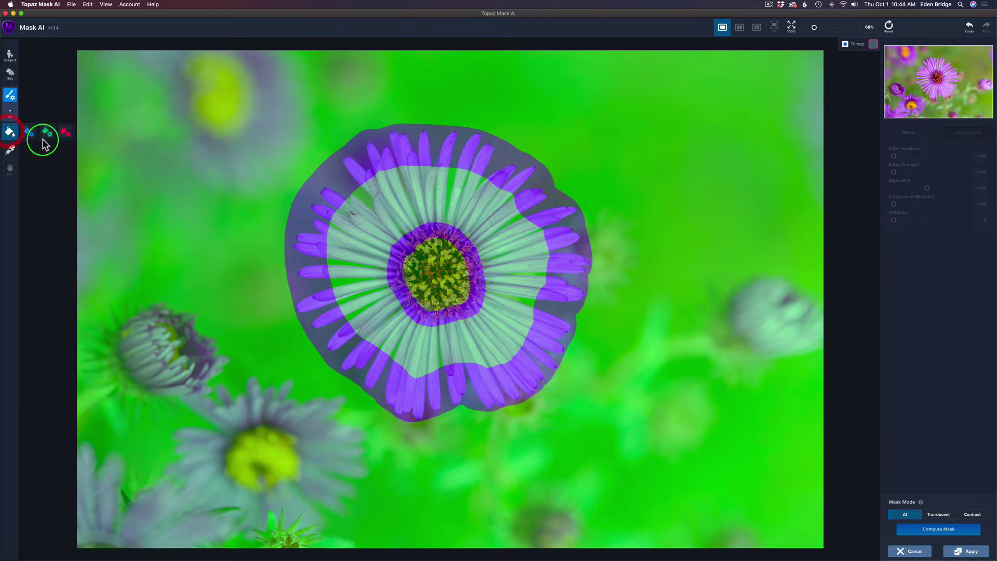
left_click(30, 133)
left_click(365, 203)
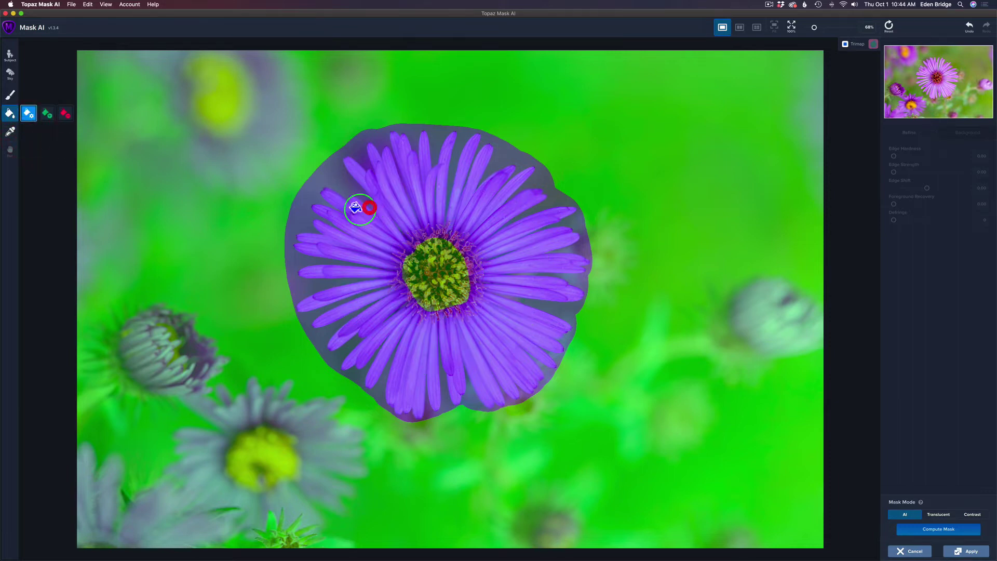
left_click(65, 115)
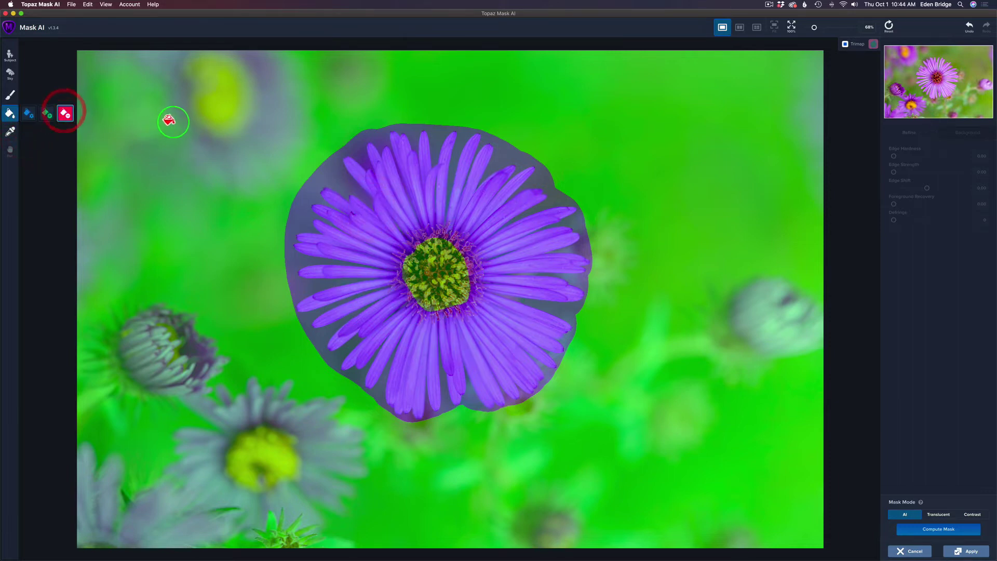
left_click(171, 117)
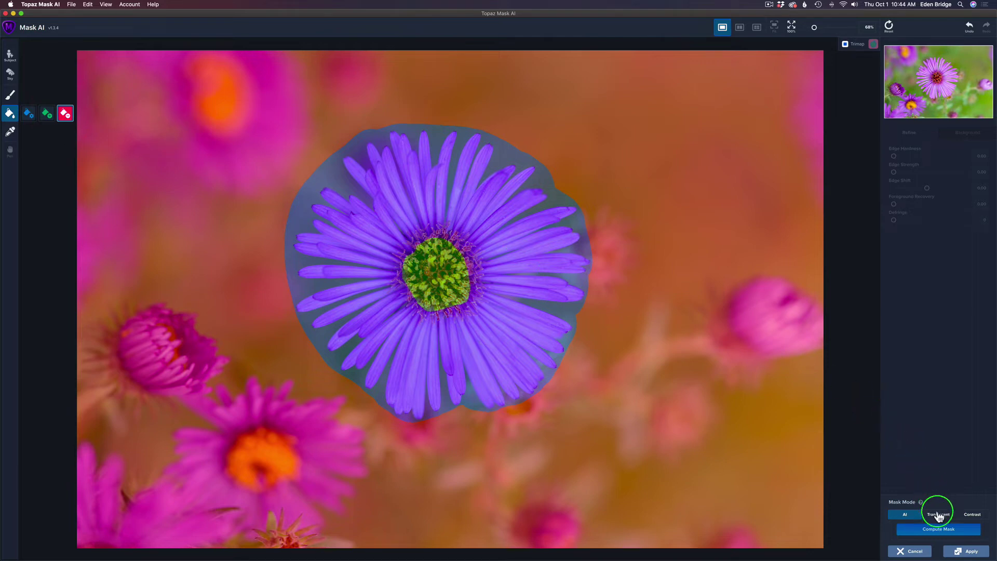
Step: Compute the mask and replace the background with a Blur at strength 49
left_click(954, 529)
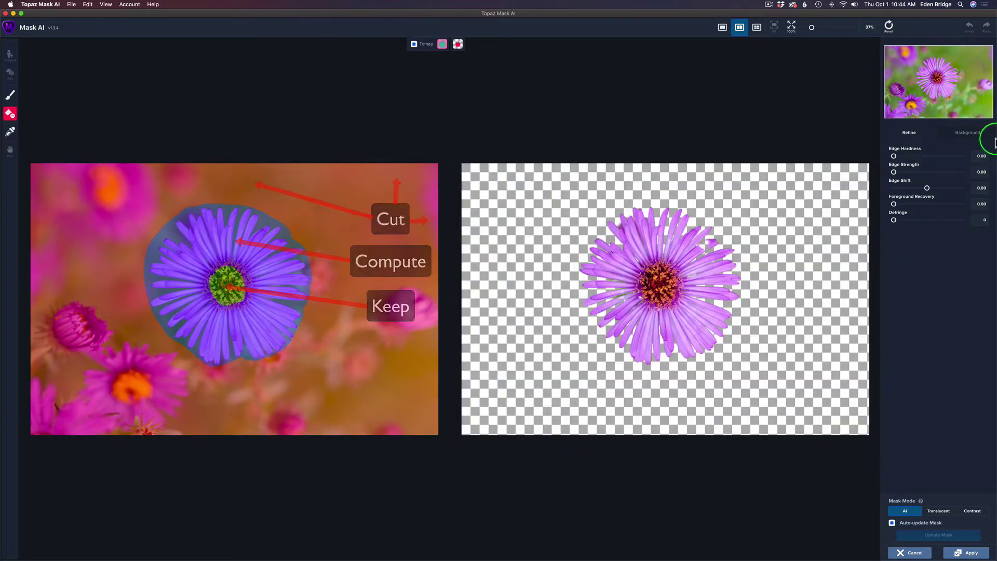
left_click(974, 136)
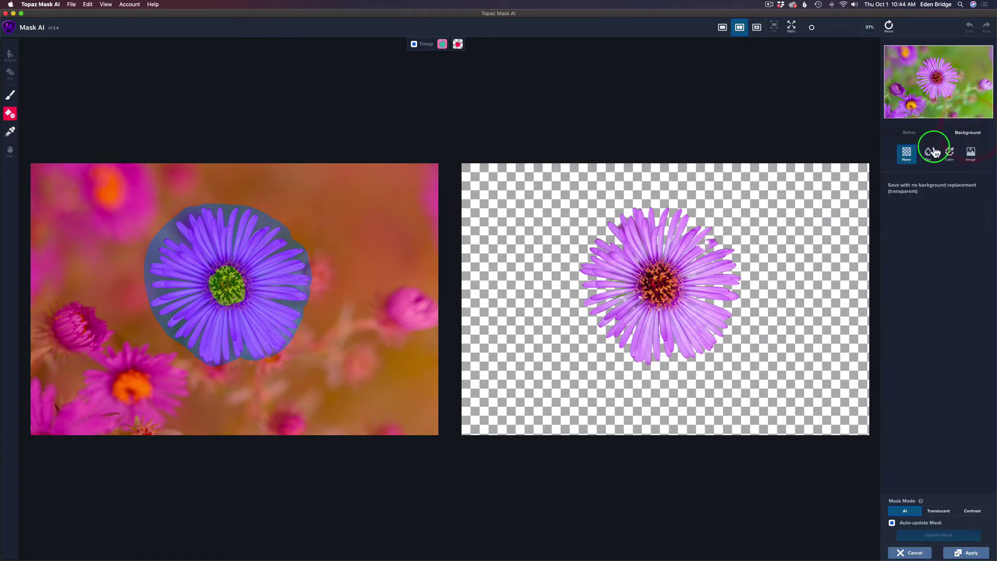
left_click(927, 153)
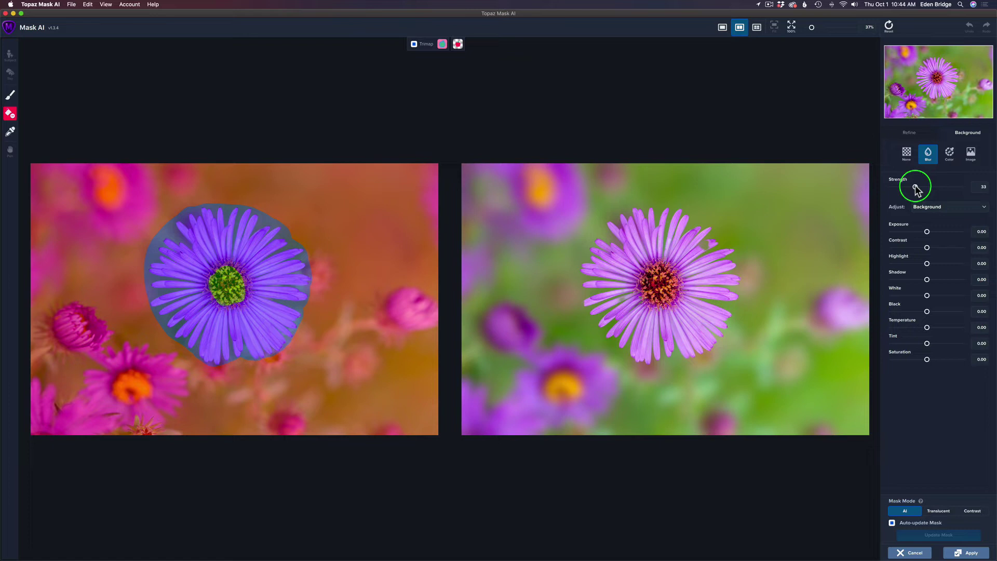
left_click_drag(915, 188, 933, 187)
Step: Zoom in on the flower, hide the trimap, and pick the Keep brush at size 55
scroll(724, 255, "up", 5)
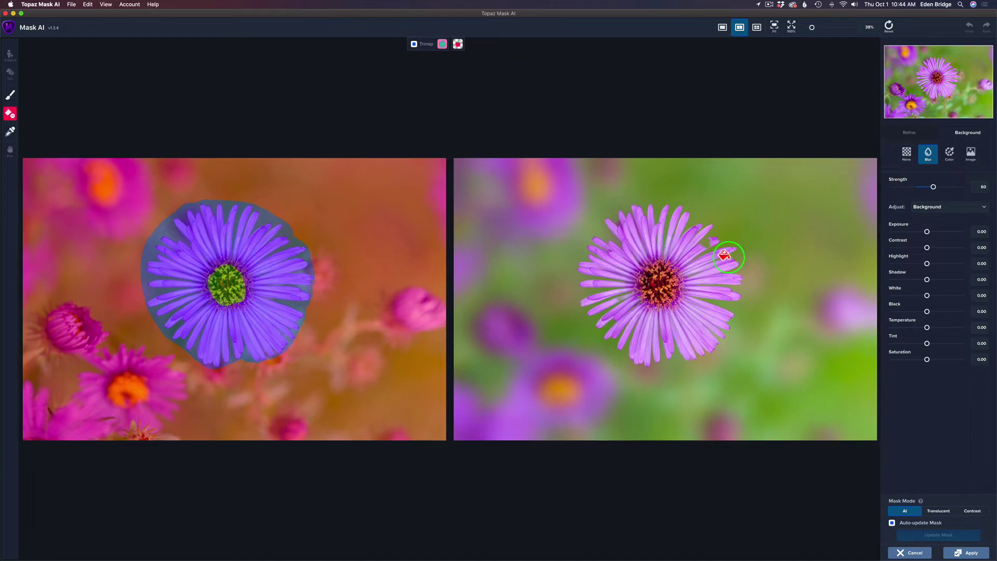
scroll(724, 254, "up", 5)
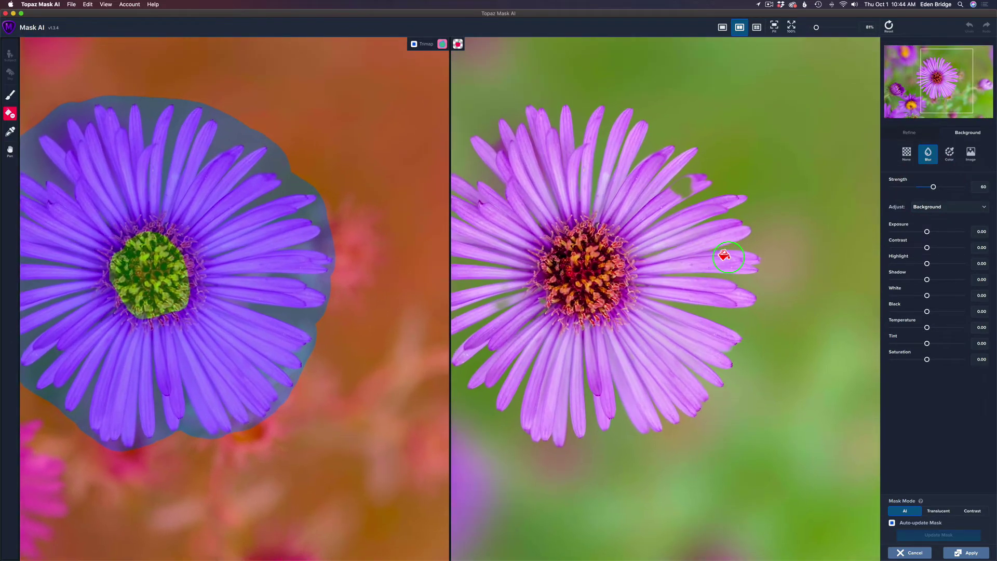
left_click_drag(639, 267, 738, 265)
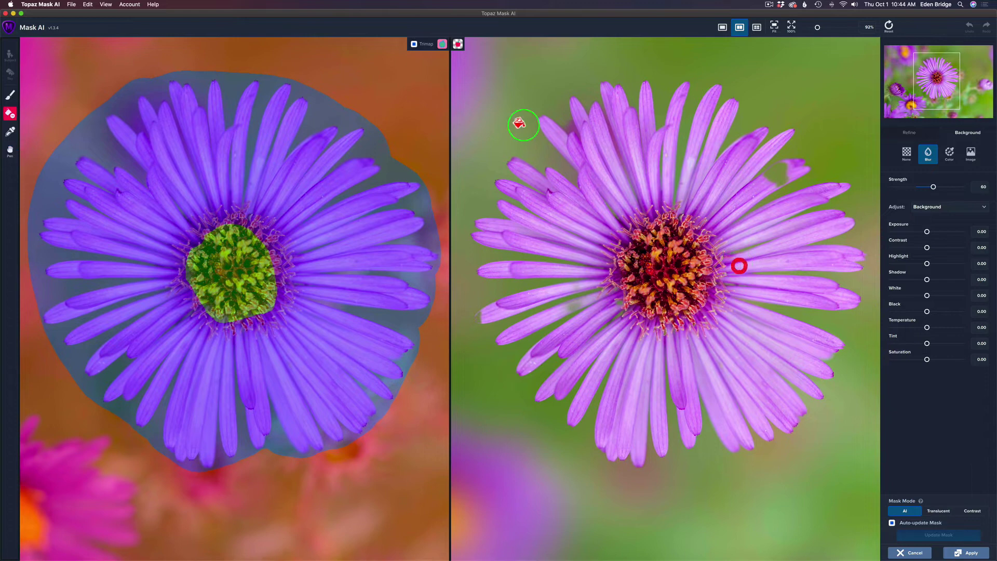
left_click(414, 45)
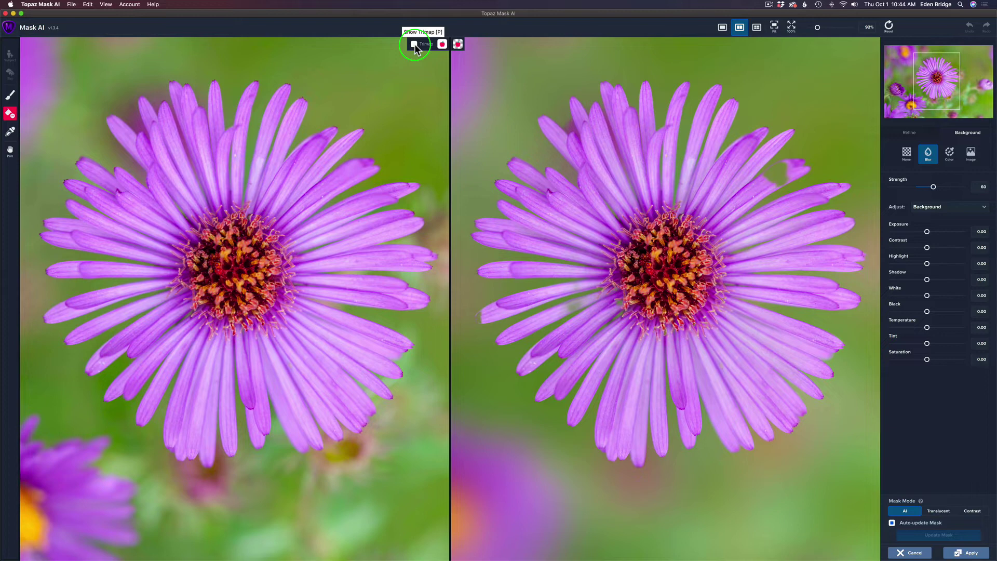
key("b")
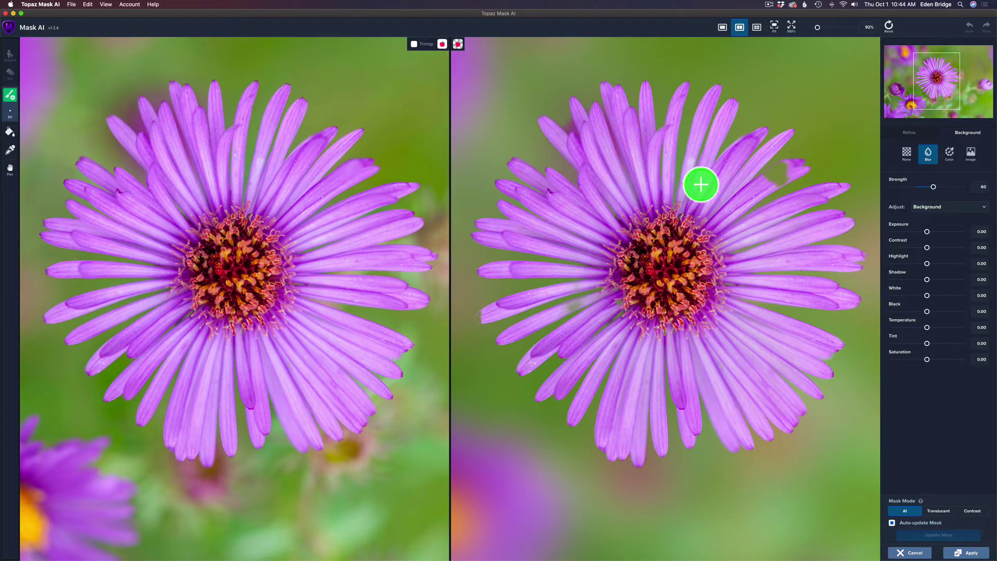
key("bracketleft")
key("bracketleft")
key("bracketleft")
key("bracketleft")
key("bracketleft")
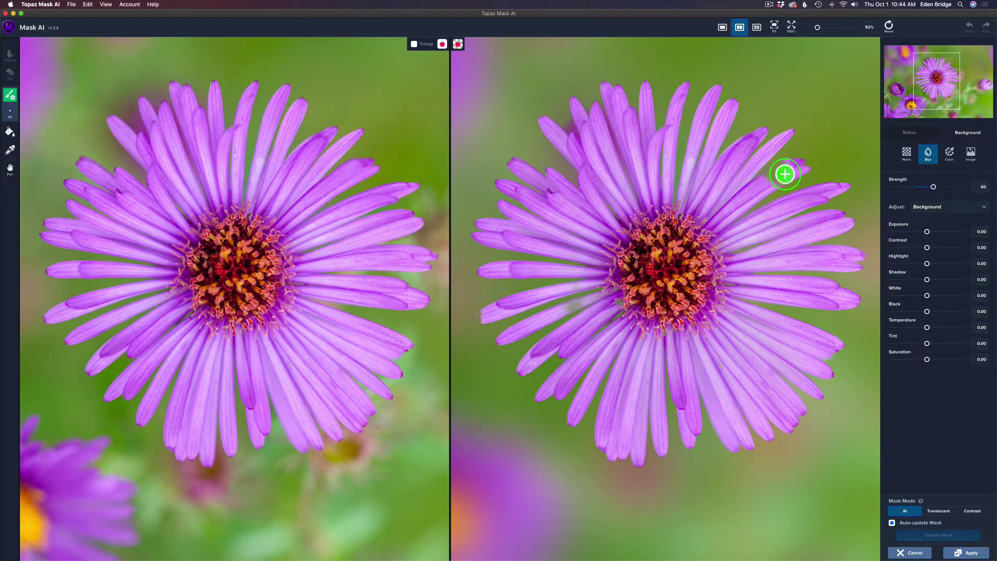
Step: Mark the upper-right petal edge and the left petal base and tip to keep
mouse_move(786, 167)
left_mouse_down()
mouse_move(761, 185)
mouse_move(783, 171)
mouse_move(768, 173)
left_mouse_up()
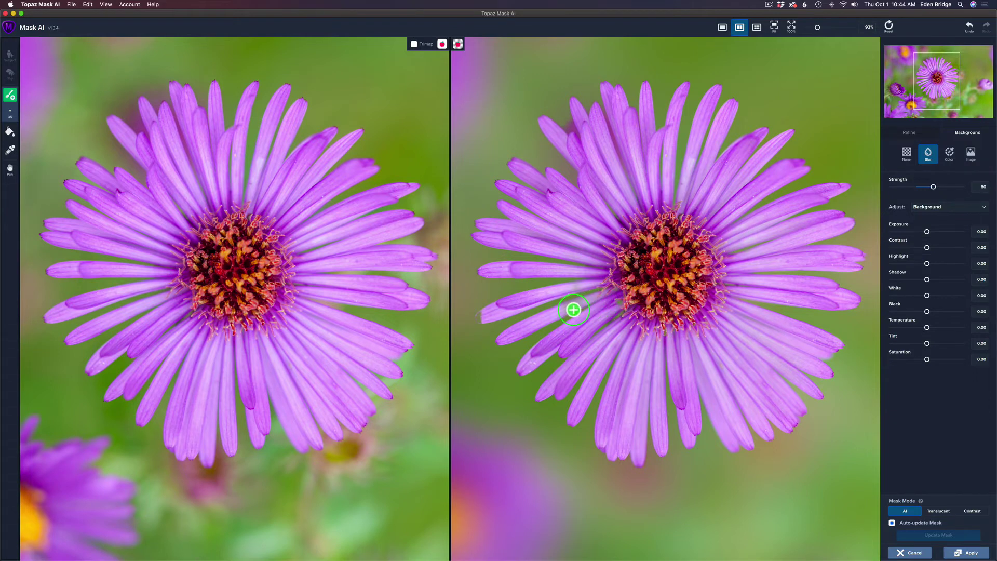
mouse_move(574, 309)
left_mouse_down()
mouse_move(562, 310)
mouse_move(586, 301)
left_mouse_up()
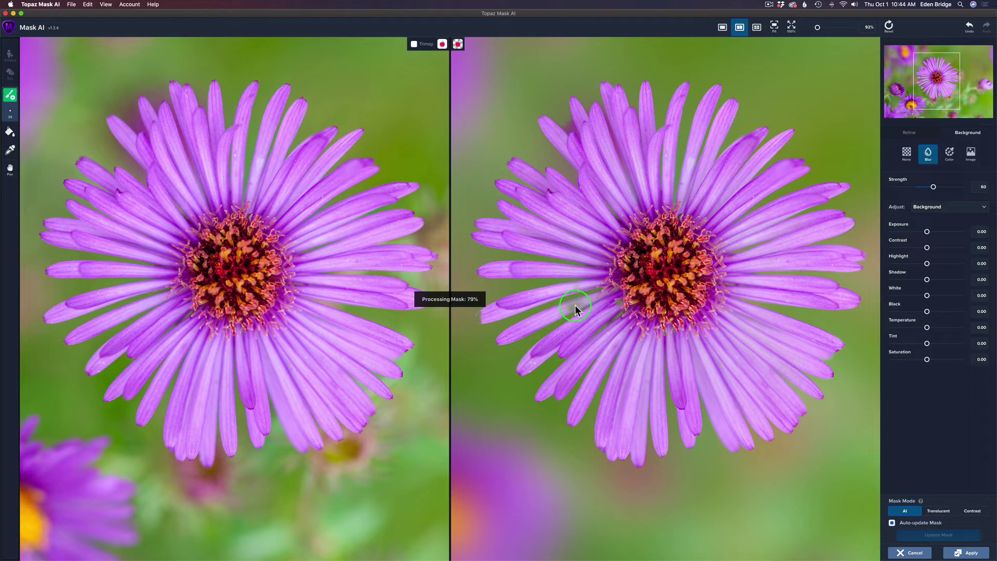
left_click(571, 286)
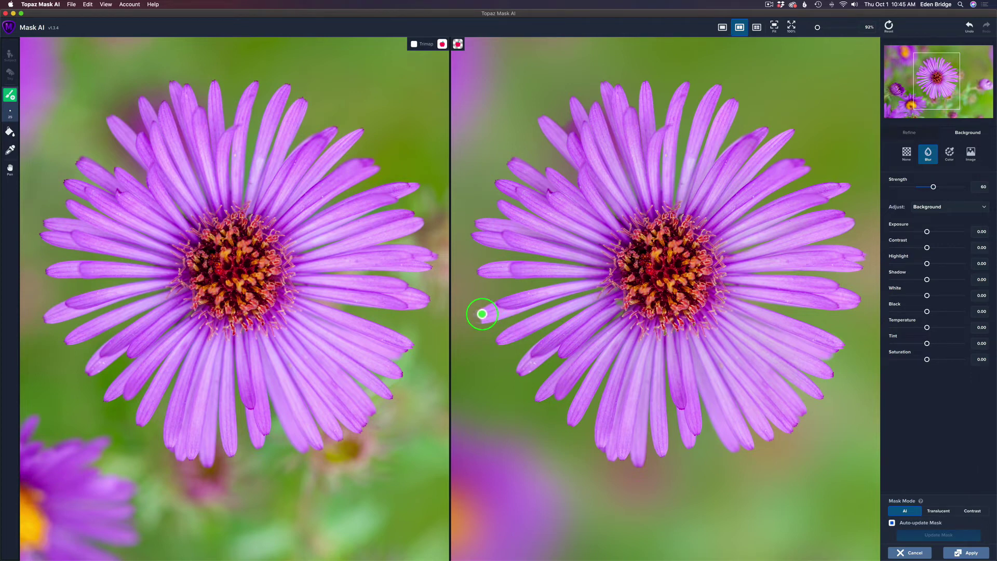
left_click(486, 316)
Step: Pan the view left and mark the right-hand petal edge to keep
key("space")
left_click_drag(689, 383, 654, 417)
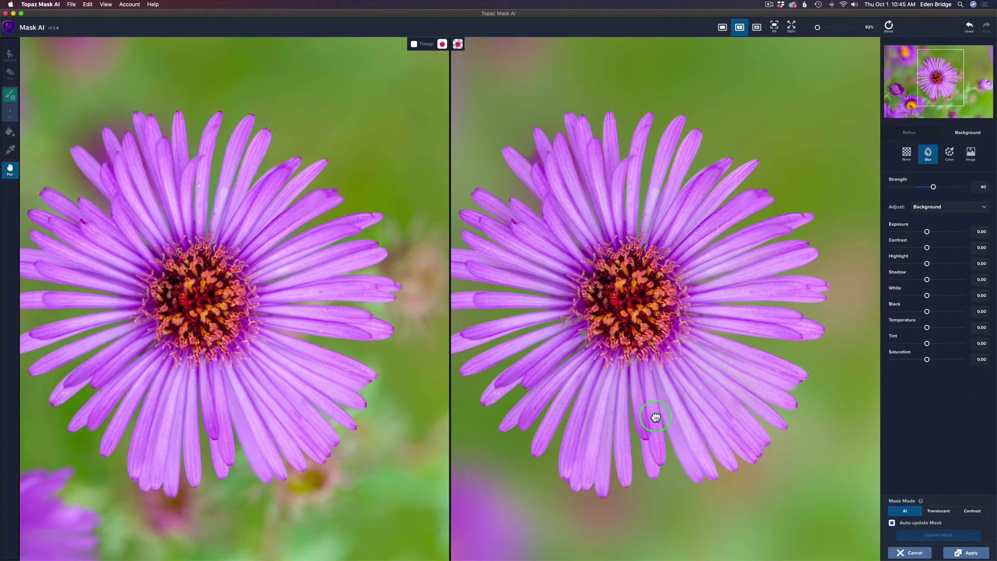
key("b")
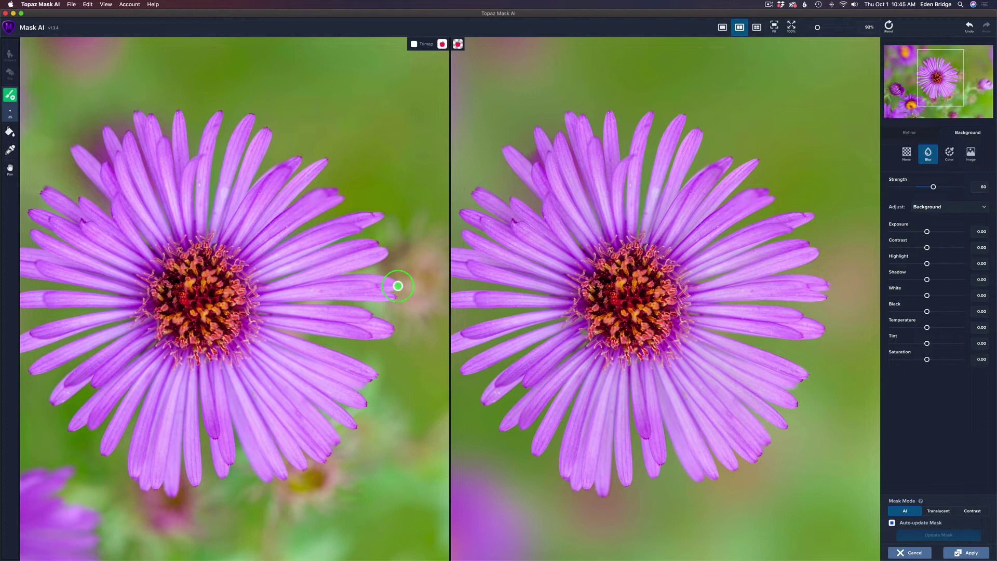
left_click(397, 285)
Step: Pan around the flower and mark the lower and lower-left edges of its centre to keep
key("h")
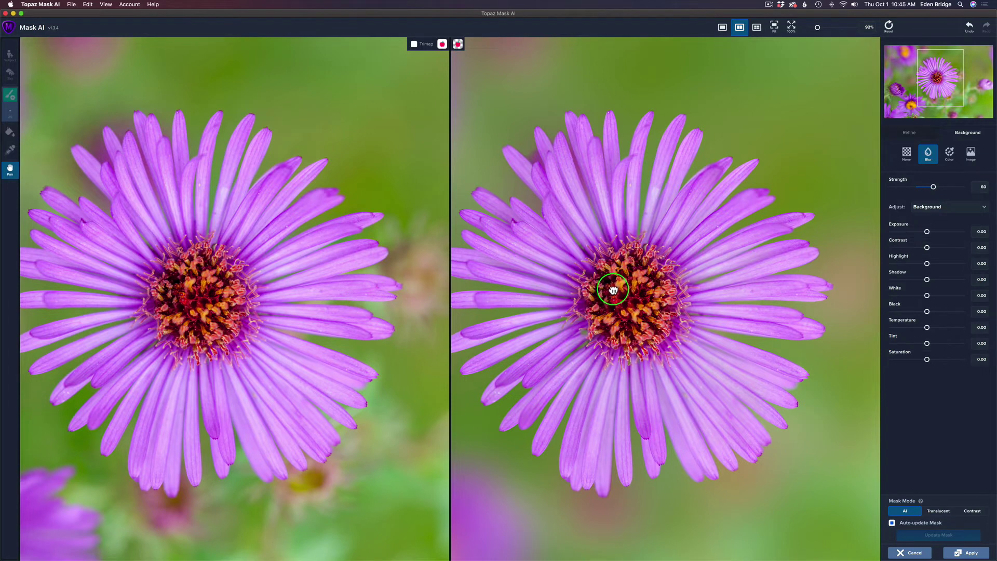
mouse_move(605, 285)
left_mouse_down()
mouse_move(648, 275)
mouse_move(661, 238)
mouse_move(640, 237)
left_mouse_up()
key("b")
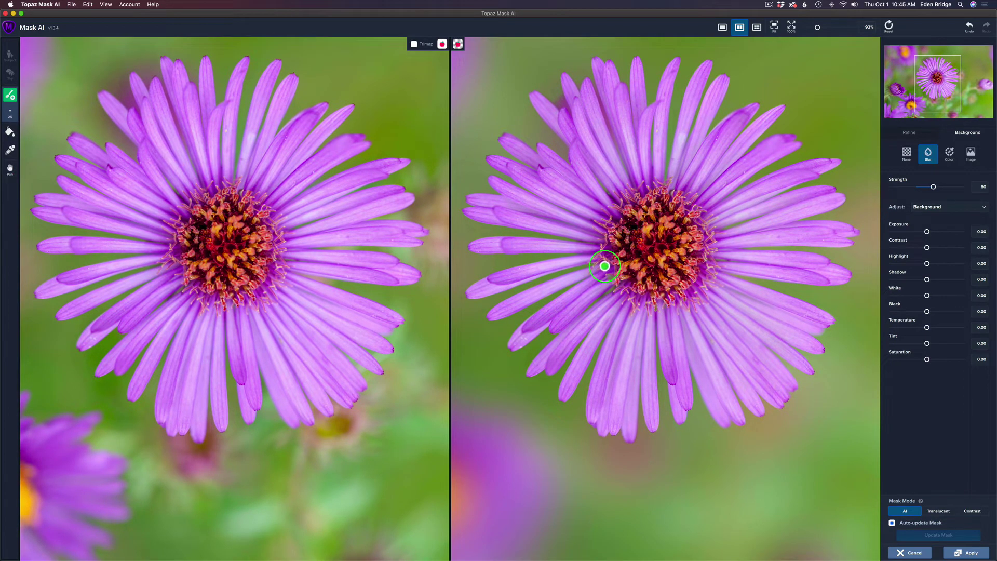
left_click_drag(604, 266, 616, 258)
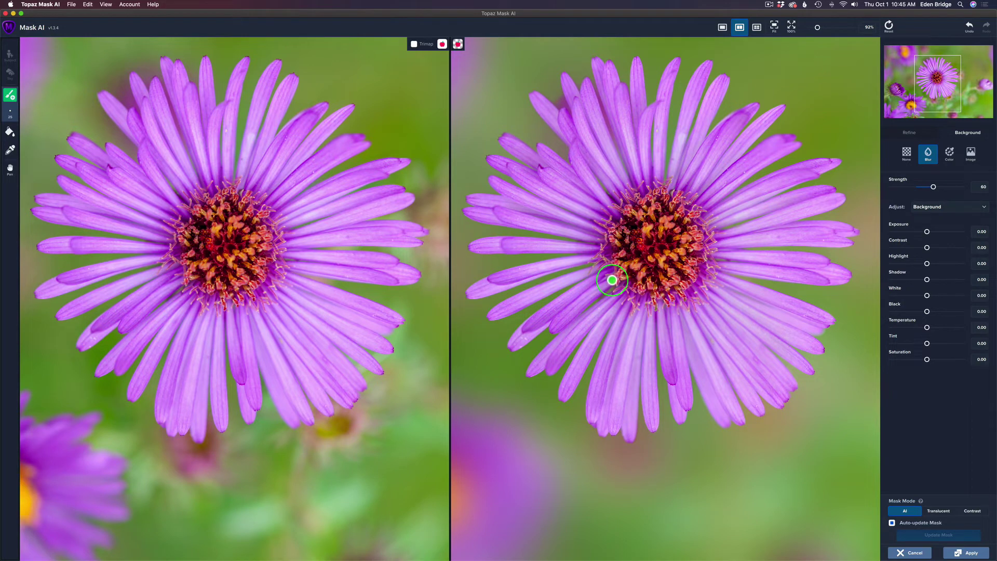
left_click_drag(614, 275, 622, 271)
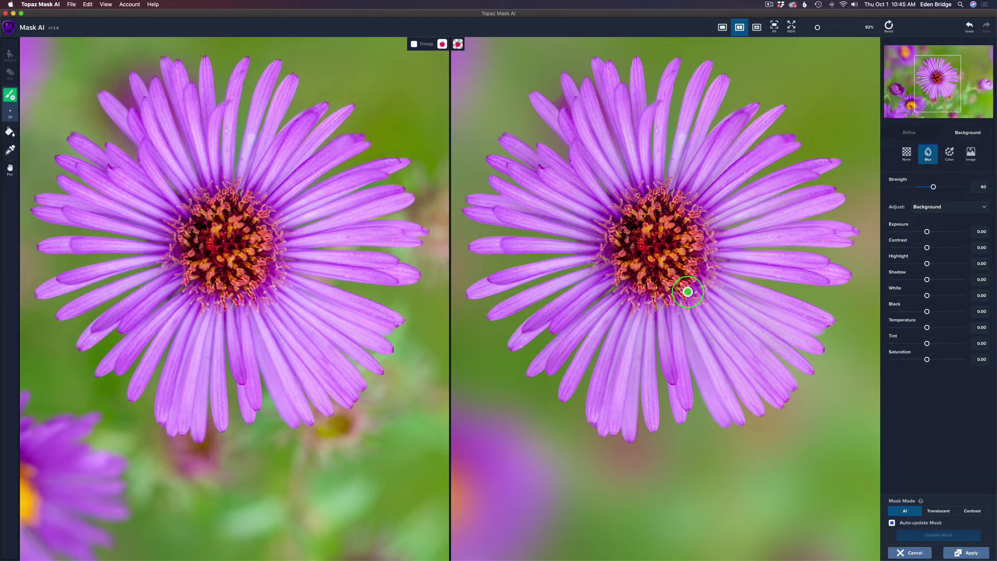
Step: Set the background blur Strength to 33 and background Exposure to 0.07
scroll(687, 292, "down", 5)
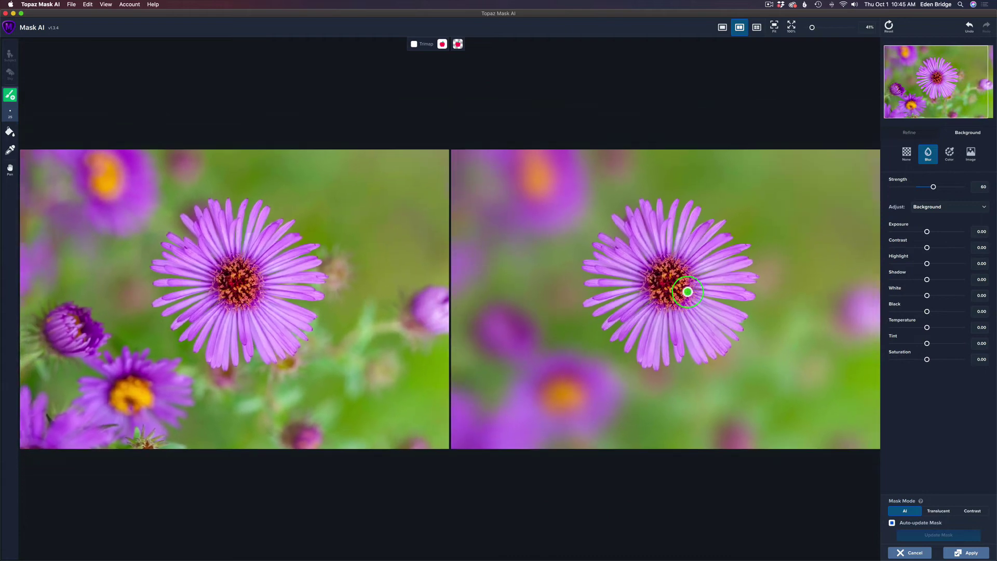
scroll(687, 292, "down", 2)
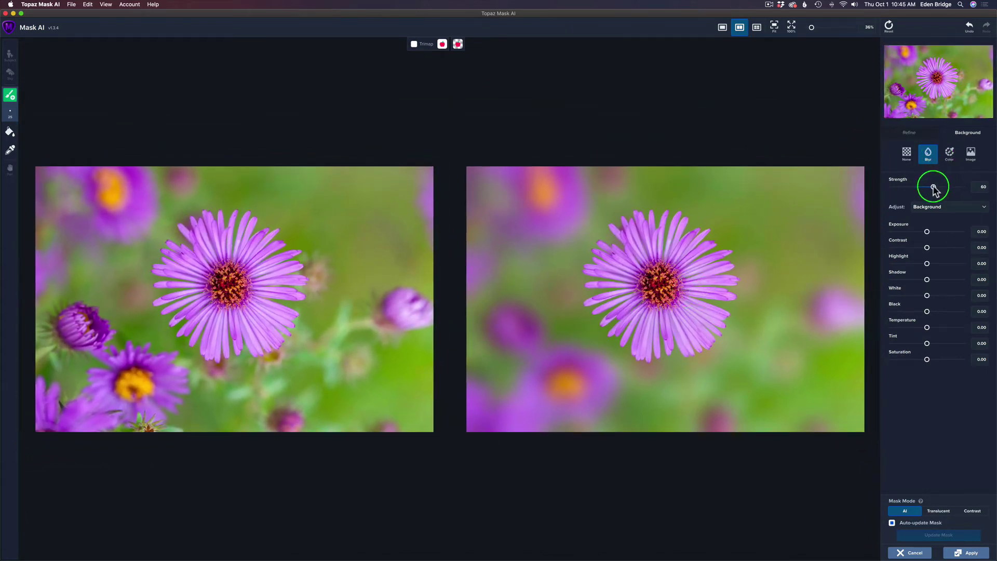
left_click_drag(933, 187, 921, 187)
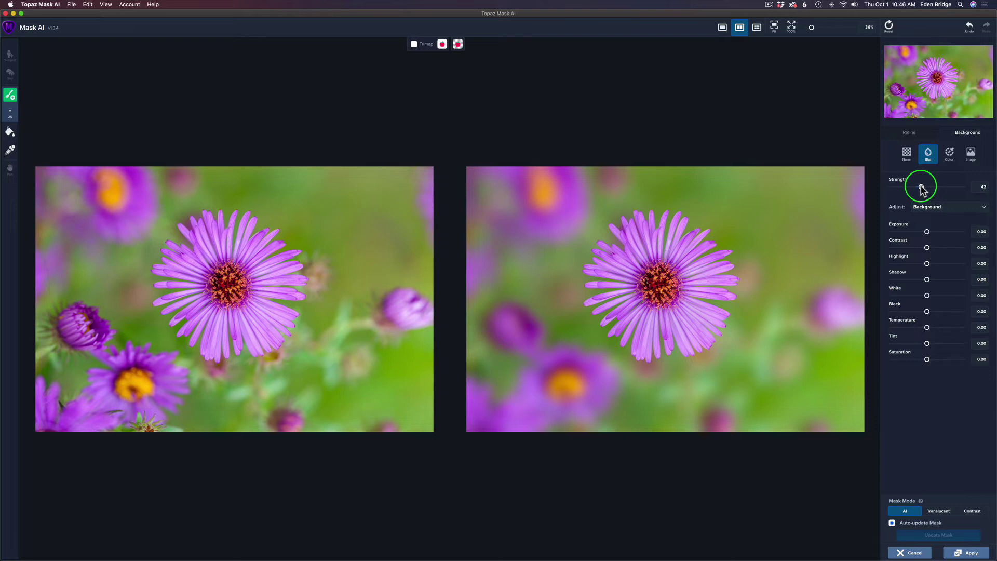
left_click_drag(920, 187, 914, 189)
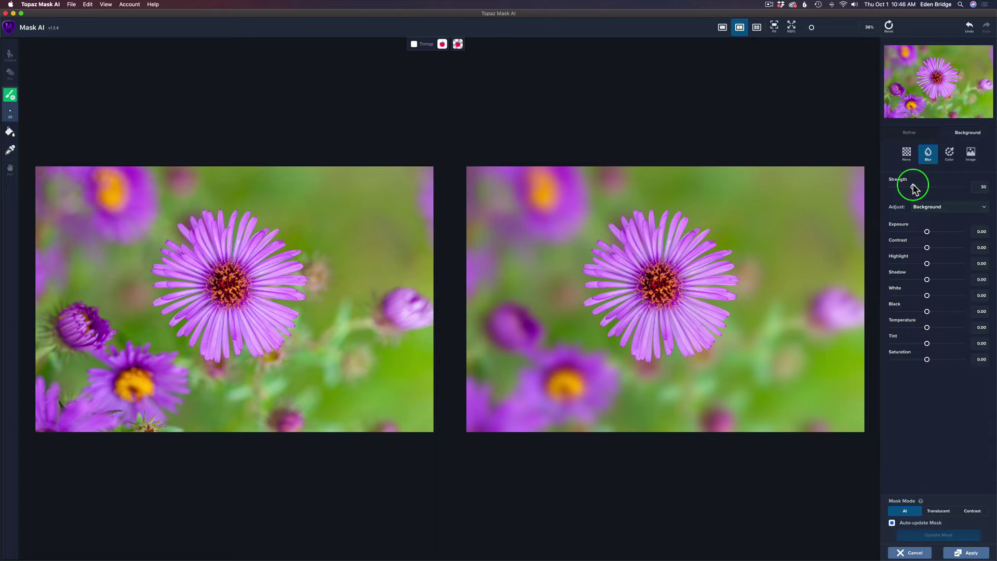
left_click_drag(914, 189, 916, 190)
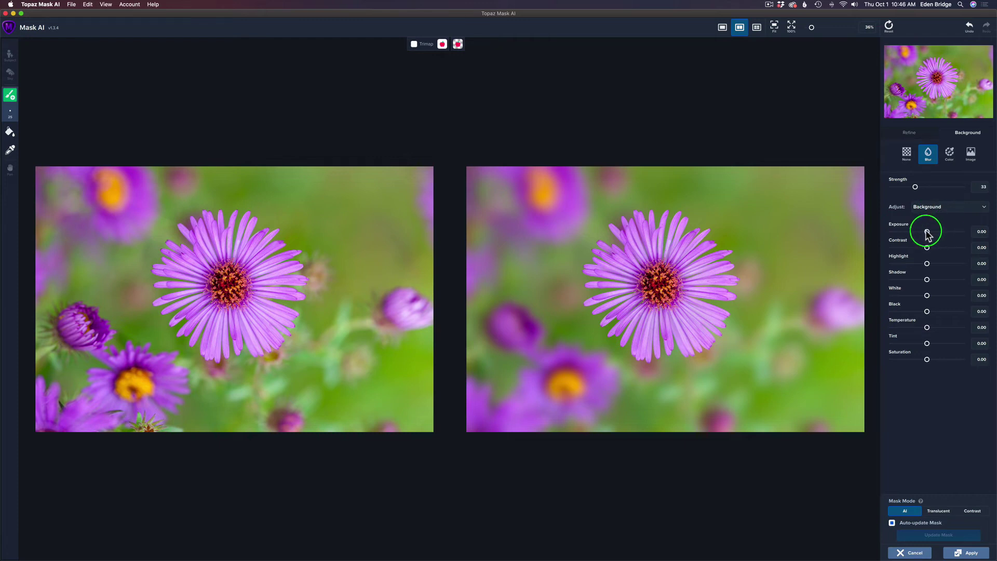
left_click_drag(927, 235, 930, 235)
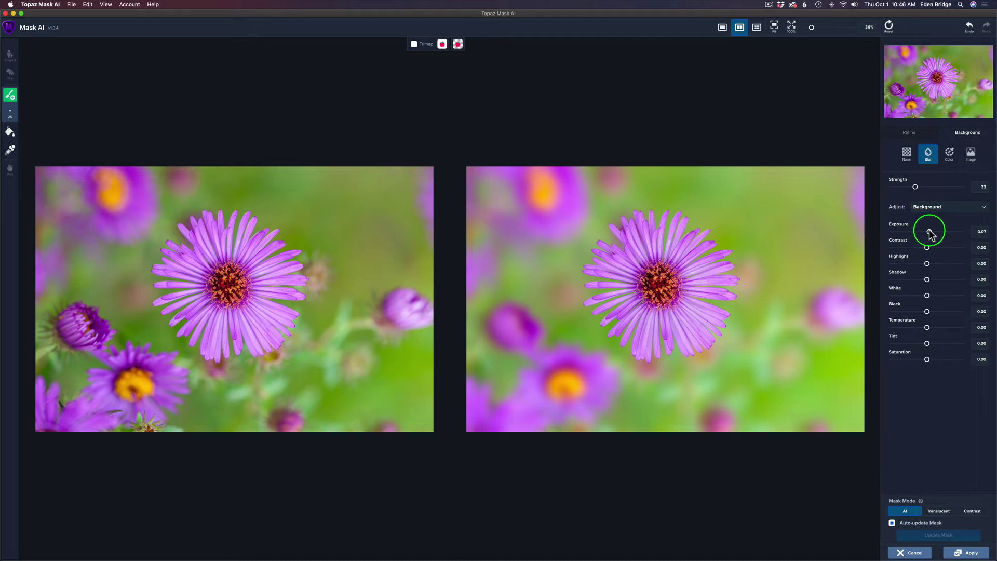
Step: Switch Adjust to Foreground and raise the flower's Saturation to 0.18
left_click(985, 211)
left_click(968, 227)
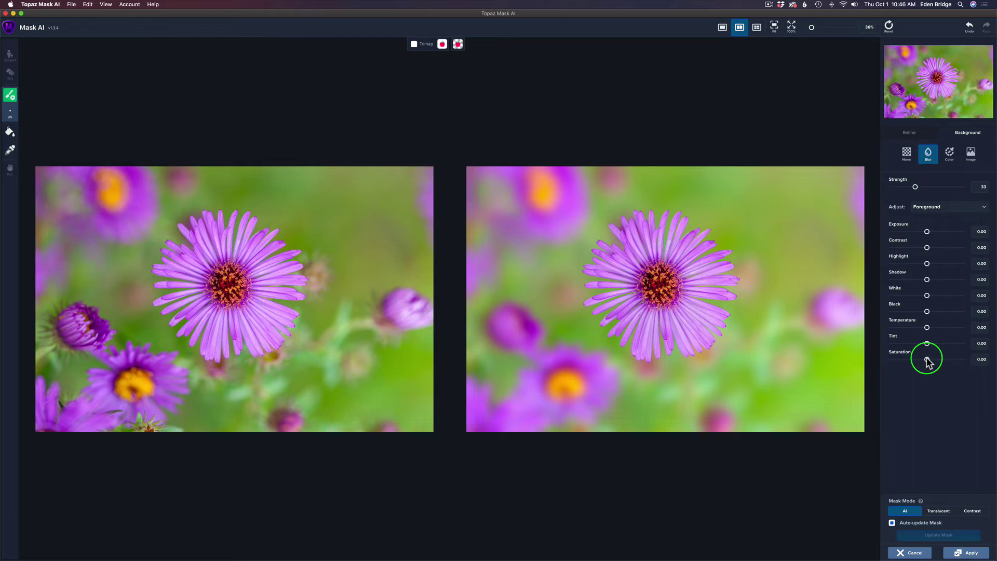
left_click_drag(929, 362, 932, 360)
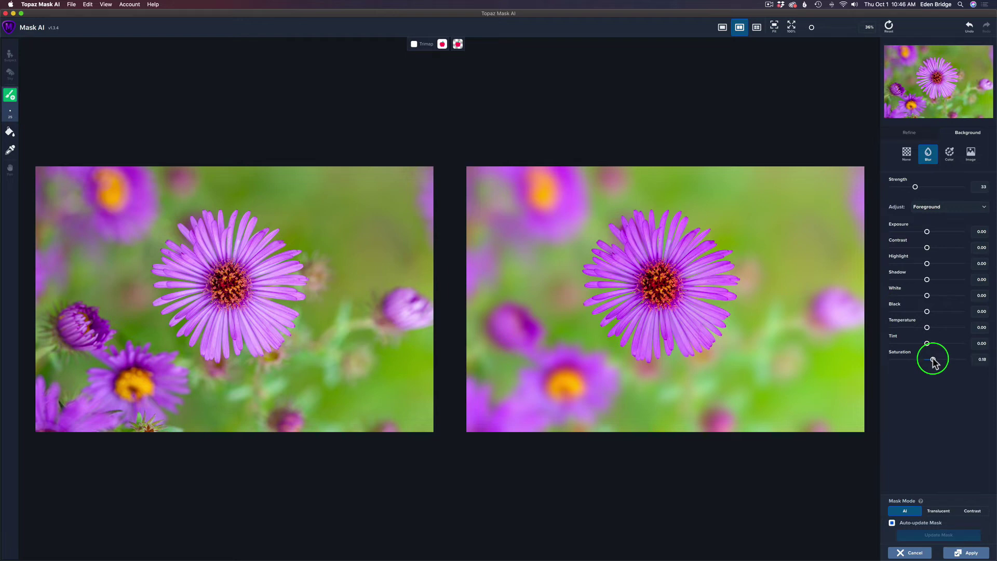
left_click(932, 360)
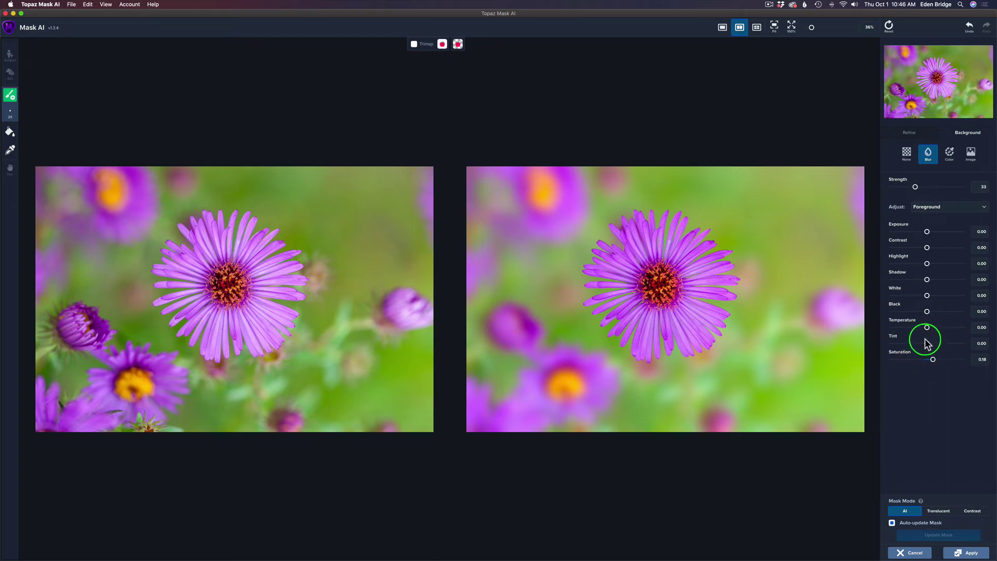
Step: Lift the flower's Shadow to 0.81 and Exposure to 0.07
left_click_drag(924, 279, 953, 280)
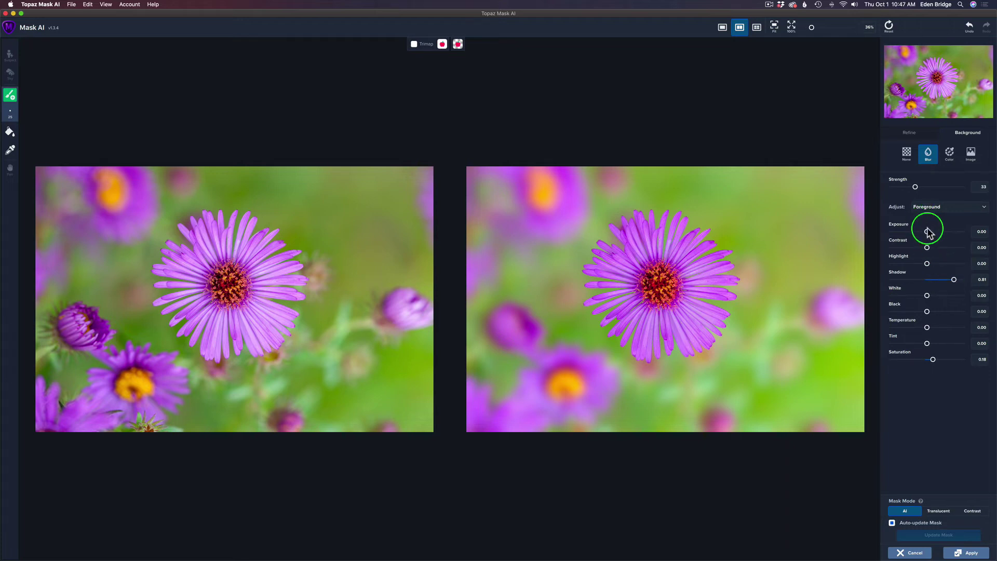
left_click_drag(927, 234, 931, 234)
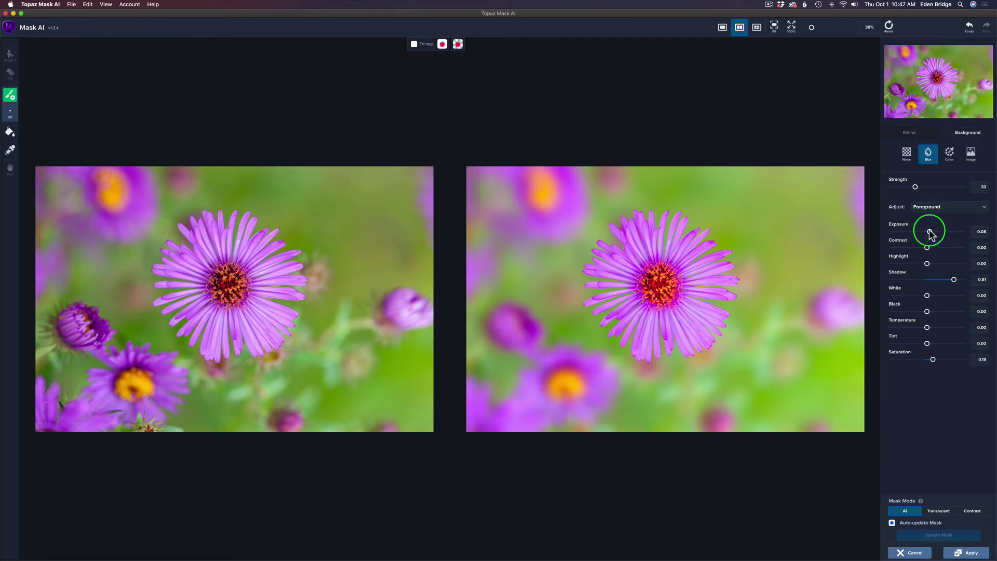
left_click_drag(931, 234, 929, 235)
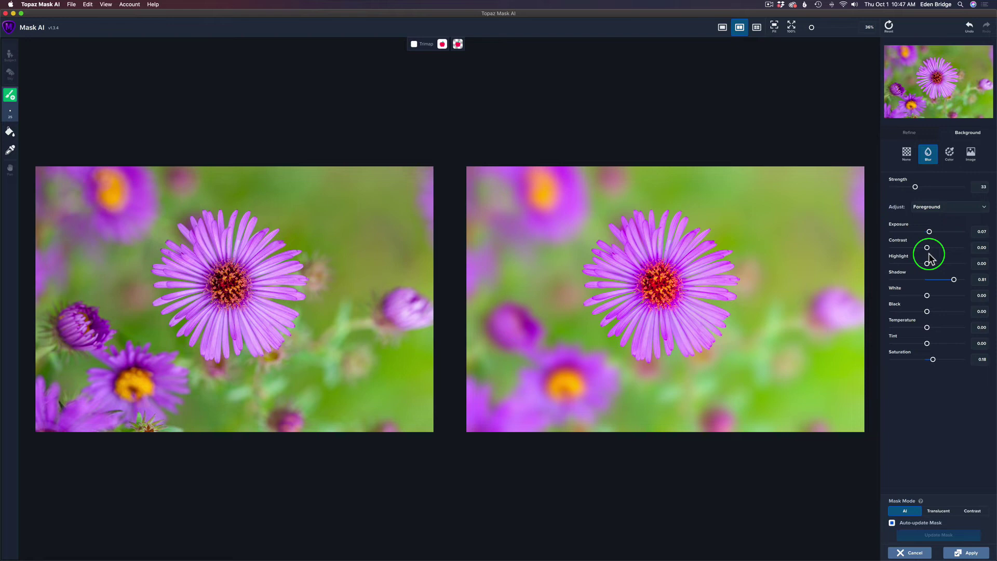
Step: Switch the adjustment target back to Background and set its Saturation to about -0.05
left_click(982, 208)
left_click(976, 218)
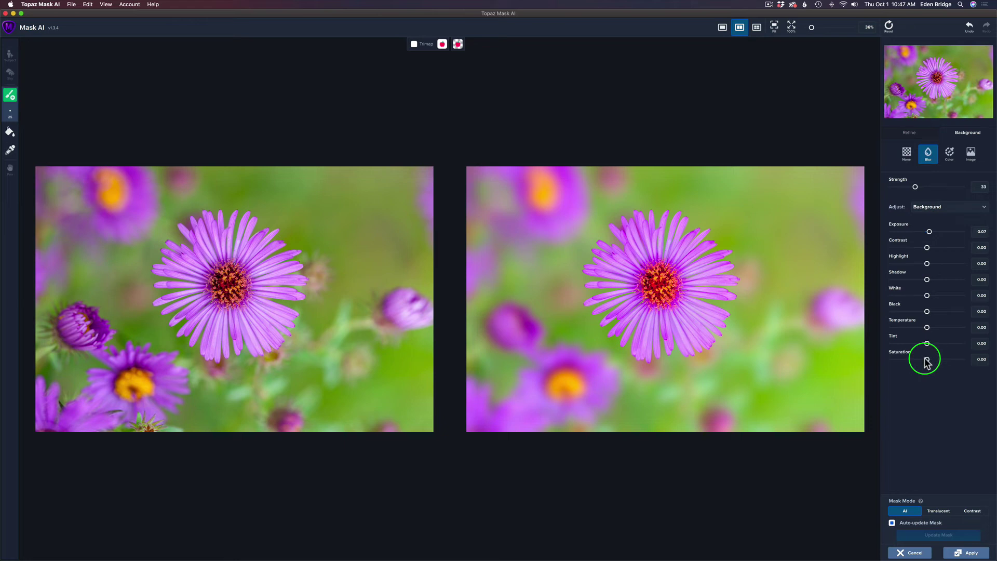
left_click_drag(926, 359, 923, 360)
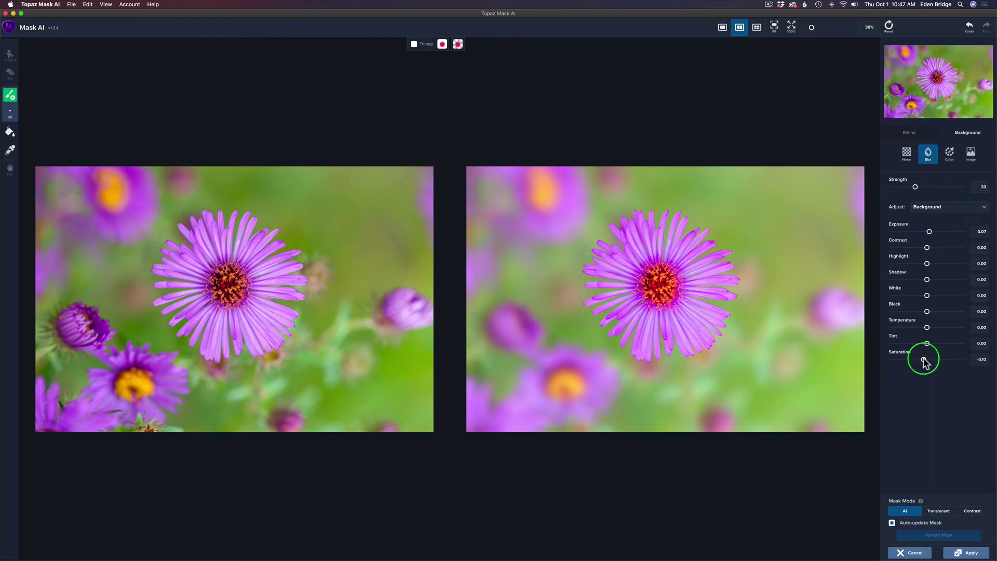
left_click_drag(923, 360, 924, 360)
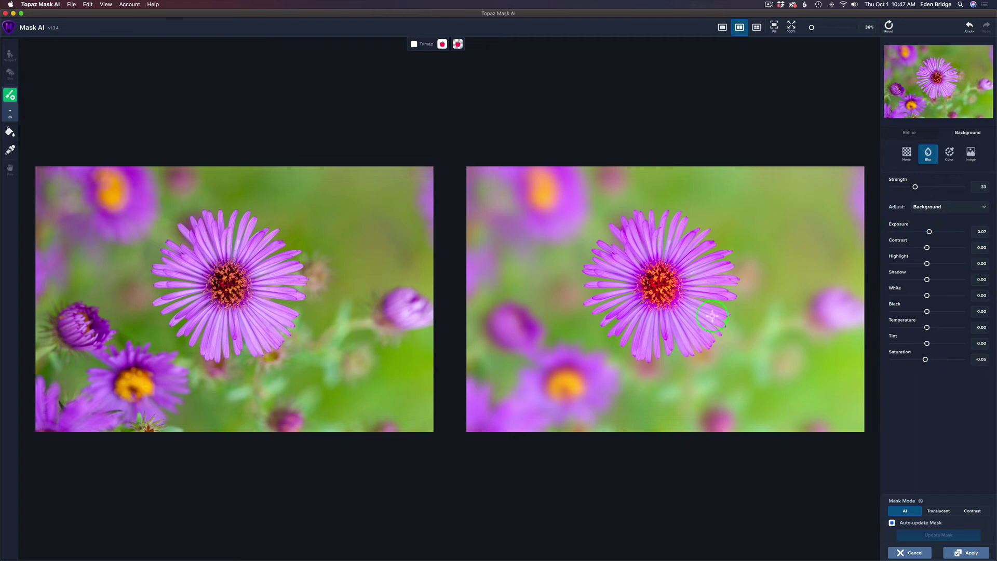
Step: Zoom in and centre the aster to inspect its mask edges, then apply the result as Composite
scroll(712, 316, "up", 3)
scroll(712, 316, "up", 5)
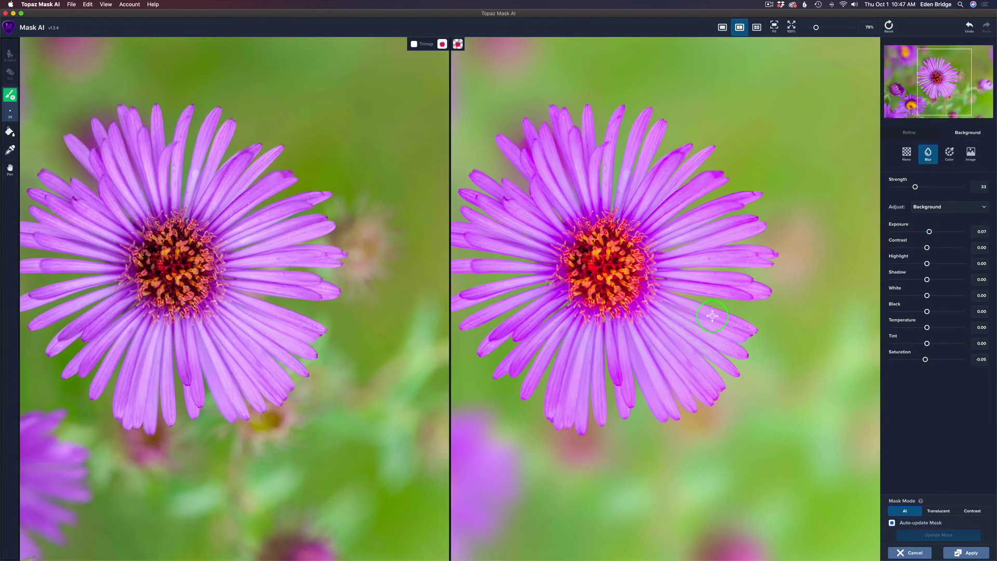
left_click_drag(712, 315, 714, 301)
key("space")
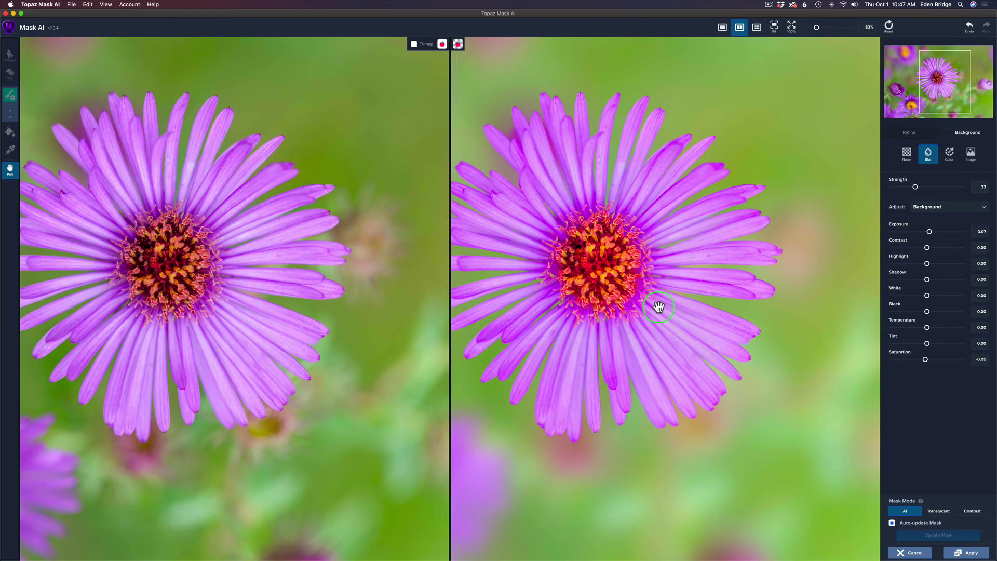
left_click_drag(654, 305, 718, 298)
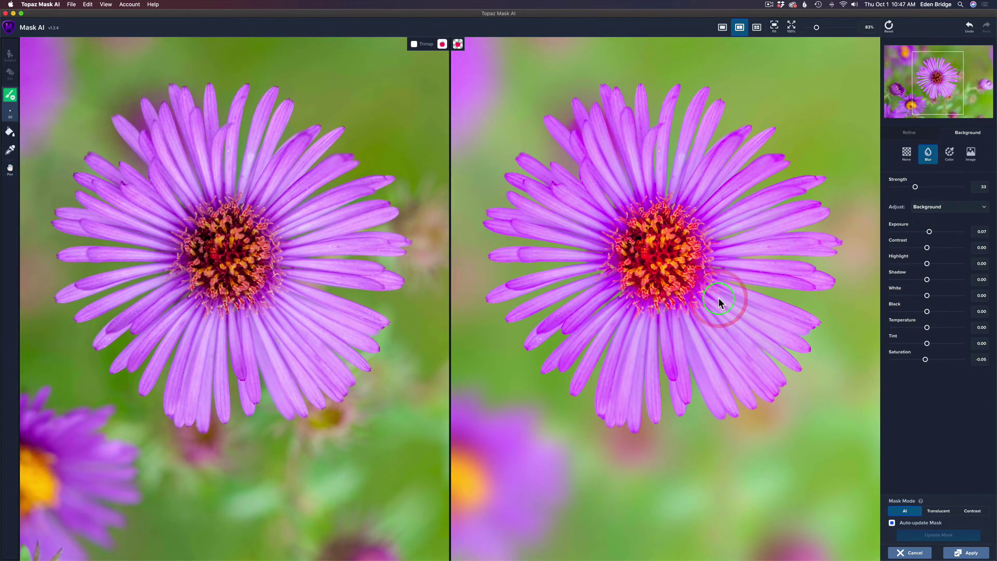
left_click(972, 553)
left_click(559, 302)
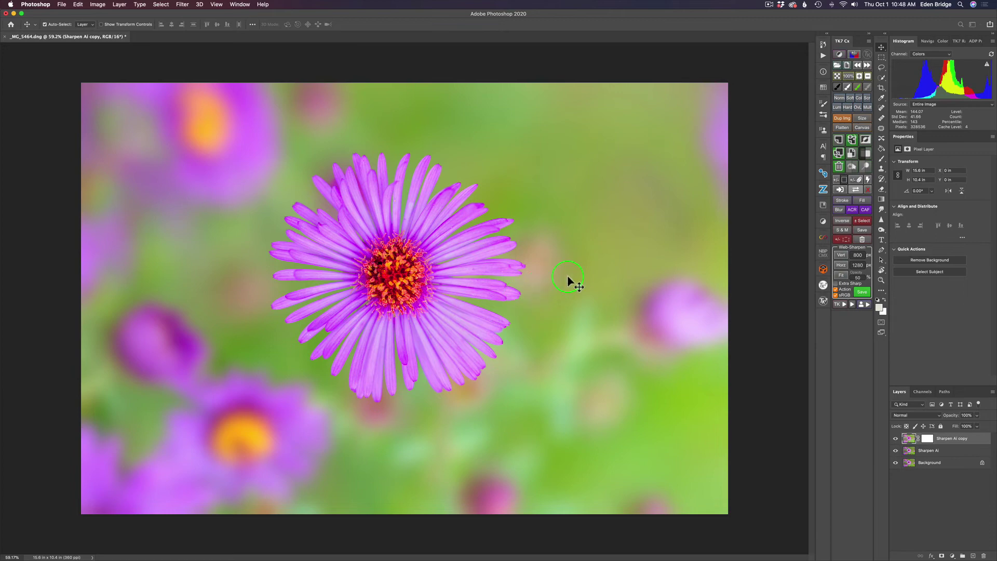
left_click(895, 439)
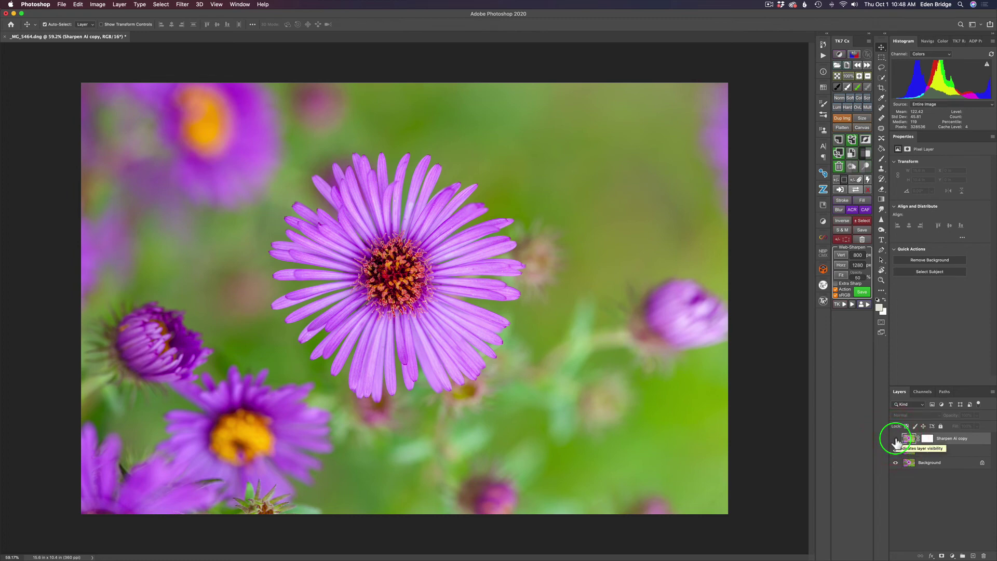
left_click(895, 439)
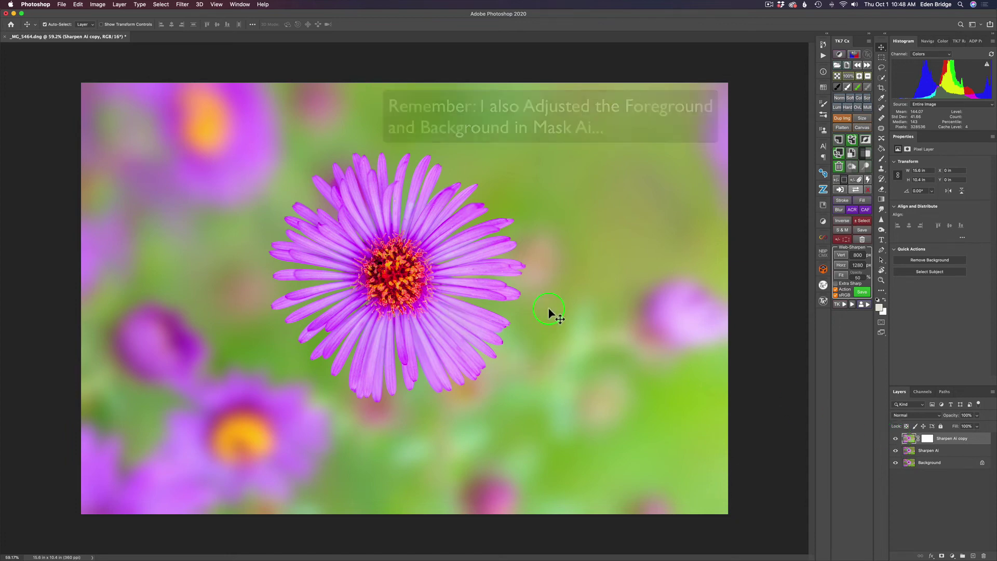
Step: Add a Hue/Saturation layer and drag on the flower centre to drop Reds saturation to -16
left_click(952, 556)
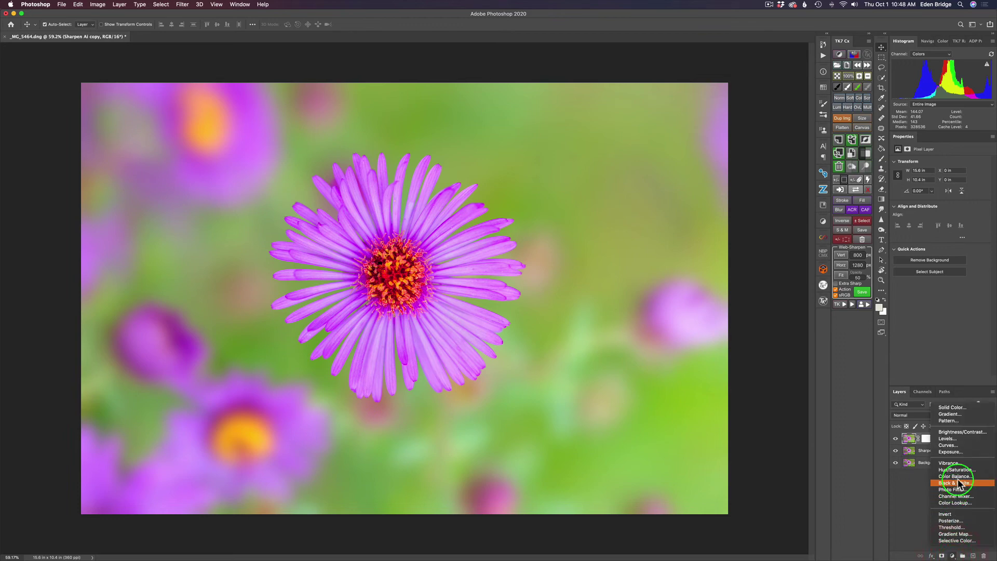
left_click(955, 470)
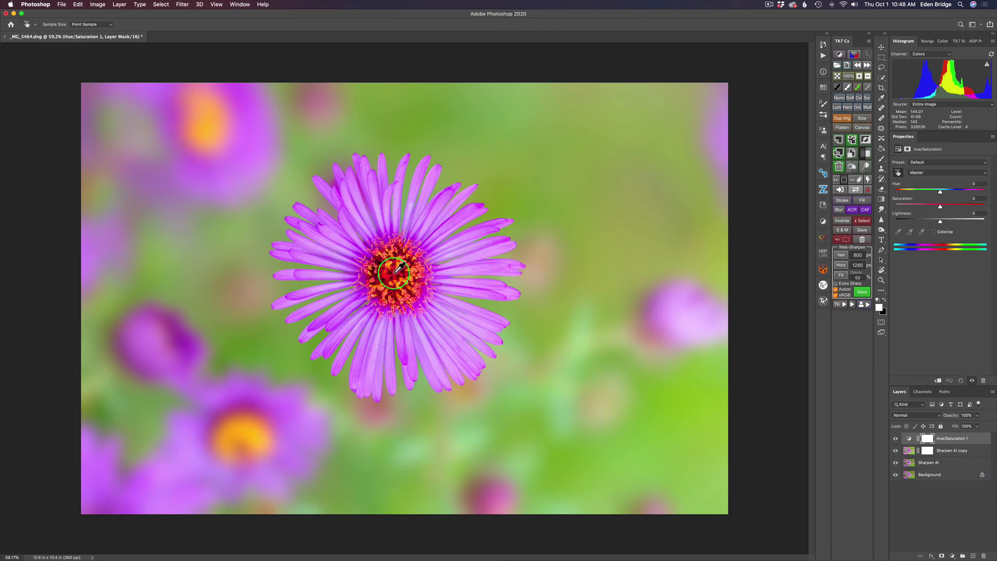
left_click(390, 278)
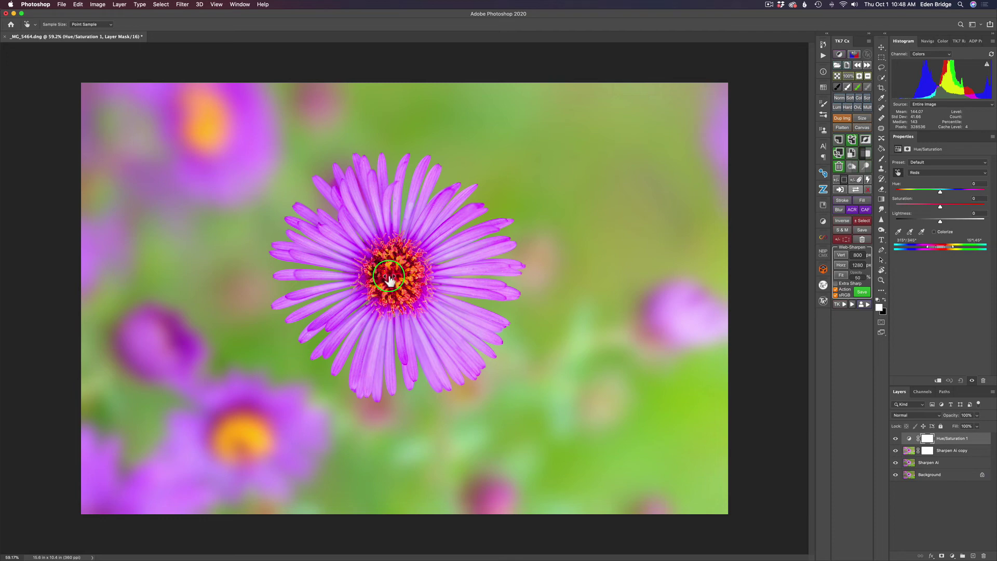
mouse_move(389, 279)
left_mouse_down()
mouse_move(375, 278)
mouse_move(384, 281)
left_mouse_up()
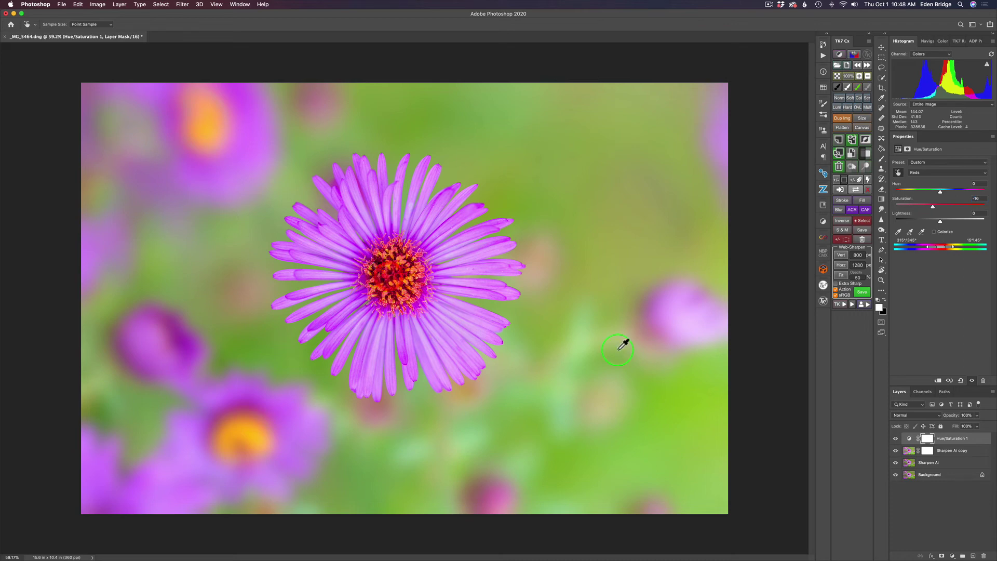
left_click(896, 440)
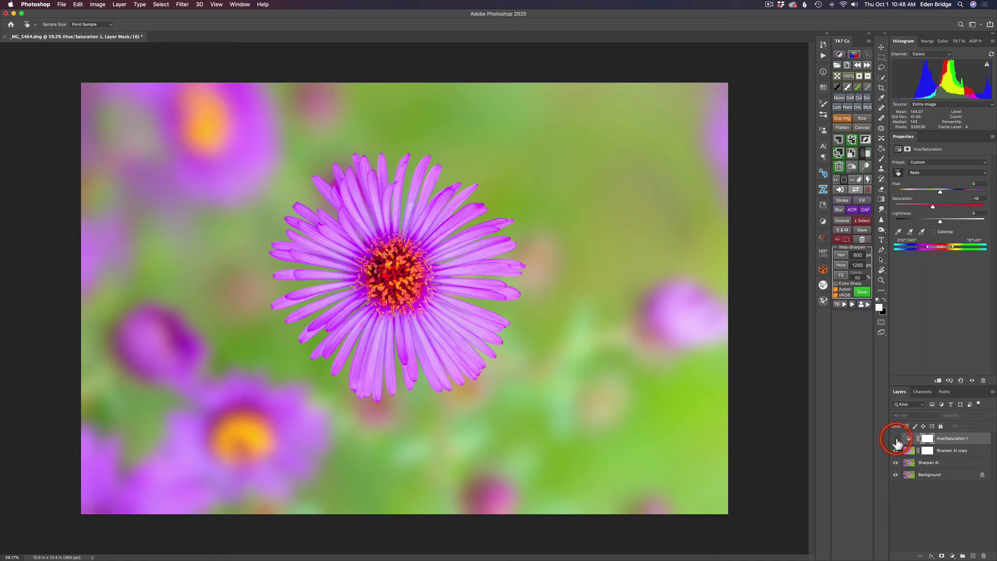
left_click(895, 440)
left_click(895, 440)
left_click(896, 439)
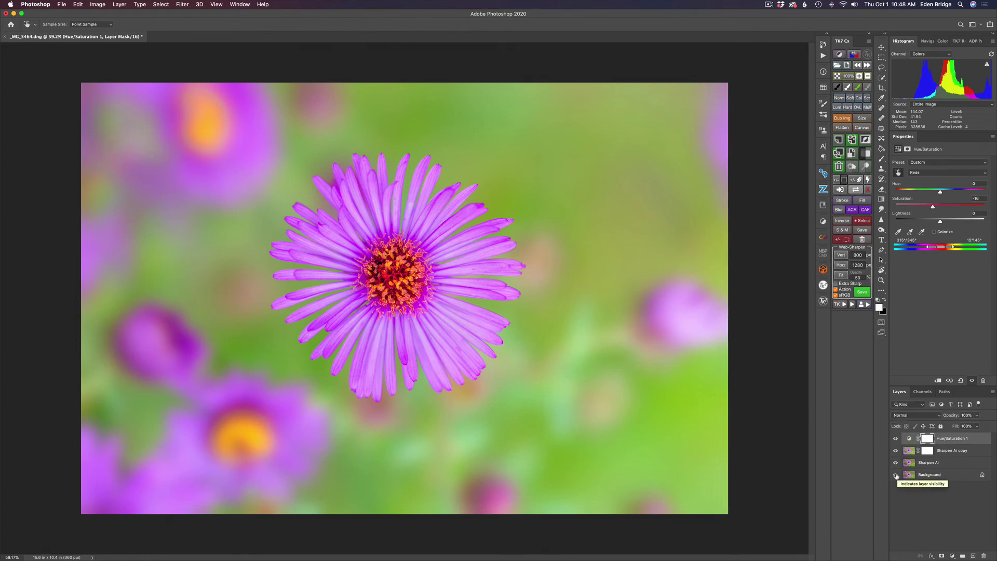
left_click(895, 475, "alt")
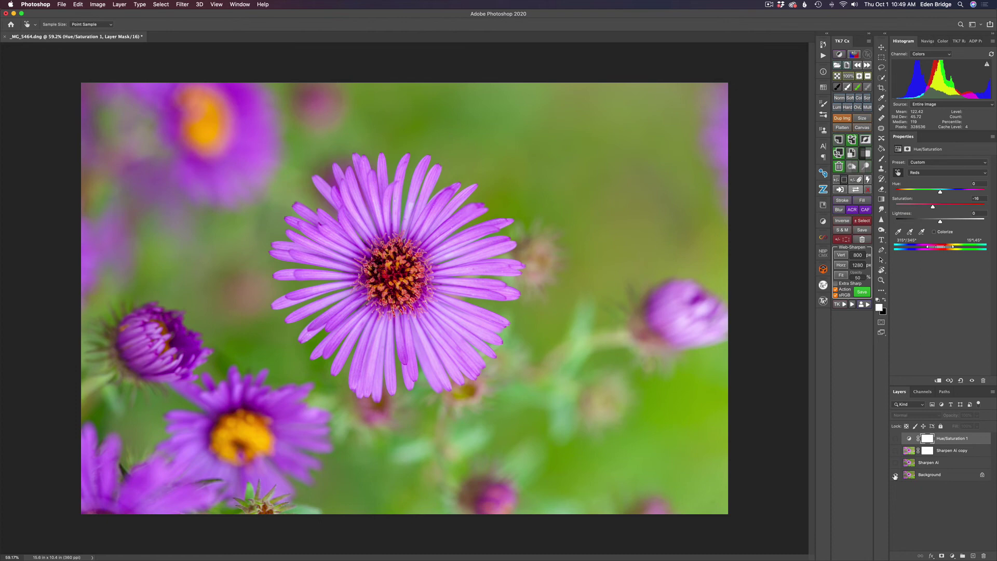
left_click(895, 475, "alt")
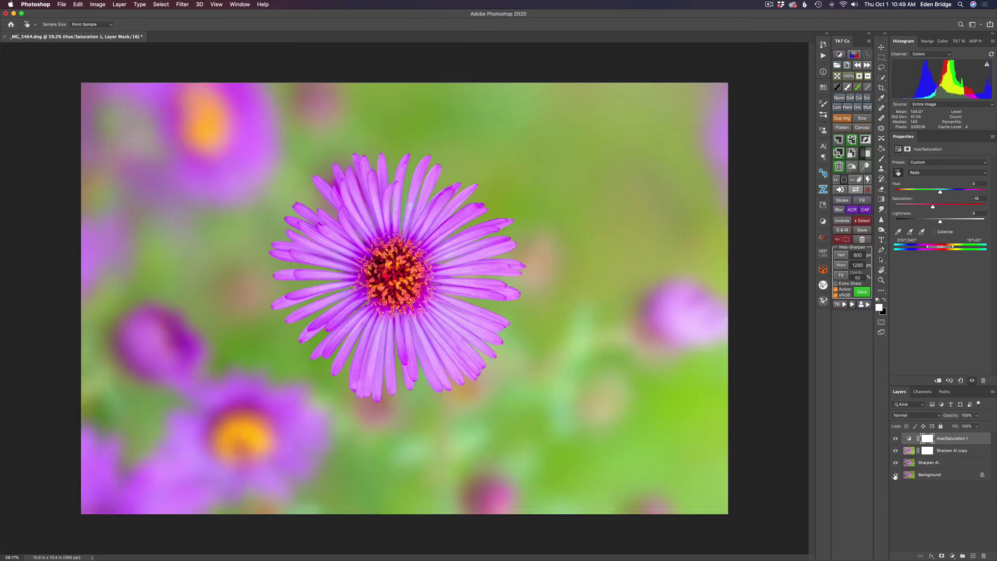